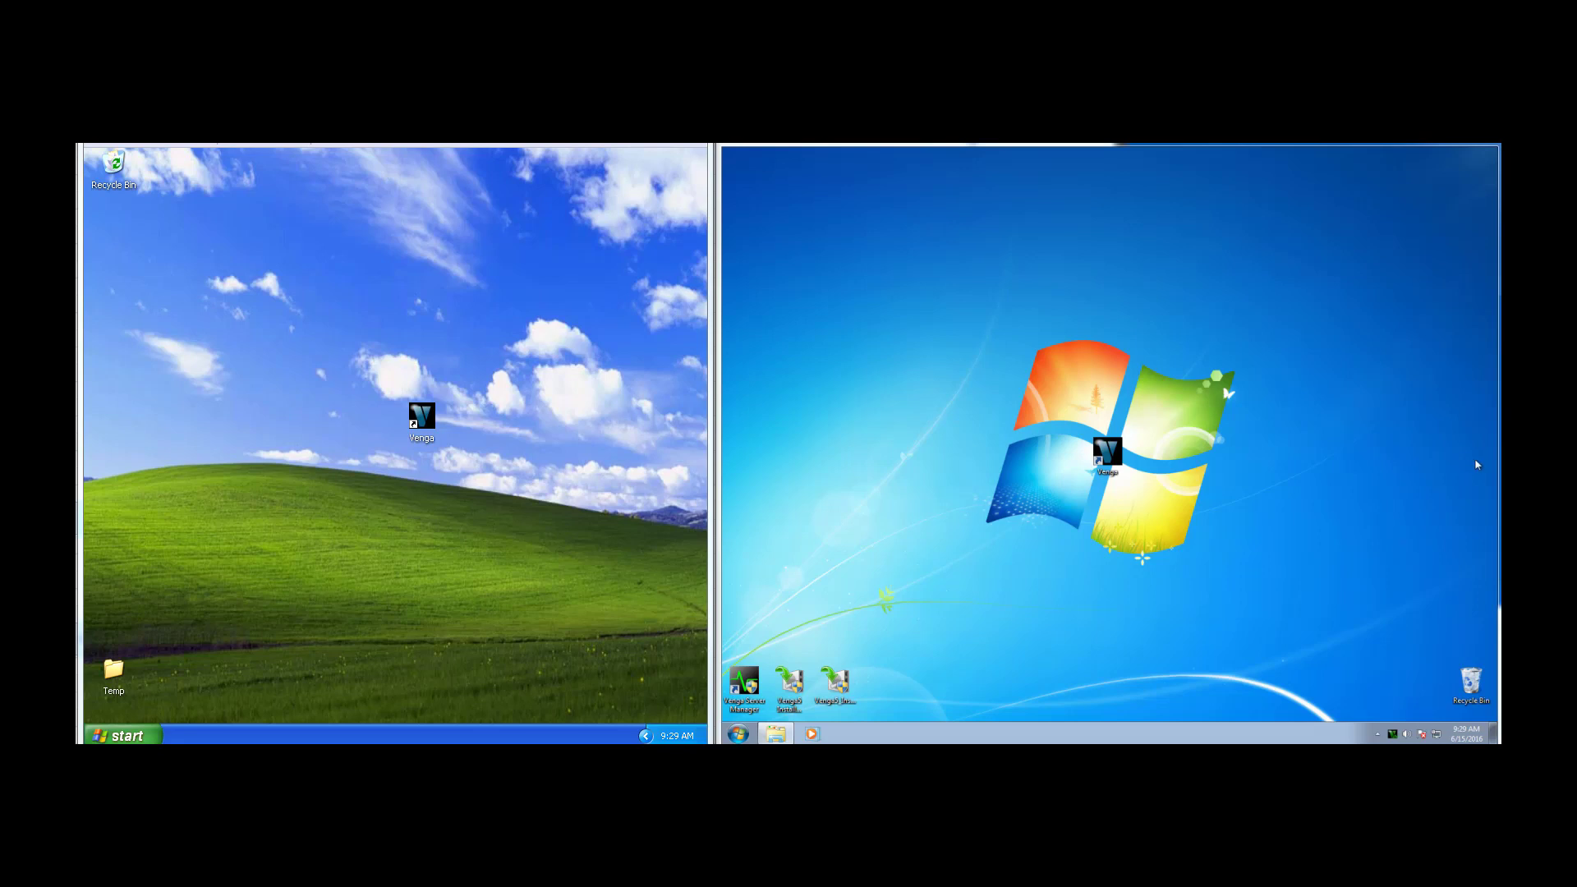
Step: Launch Venga on both computers and sign in with the preset users in rooms Op1 and Op2
double_click(1109, 460)
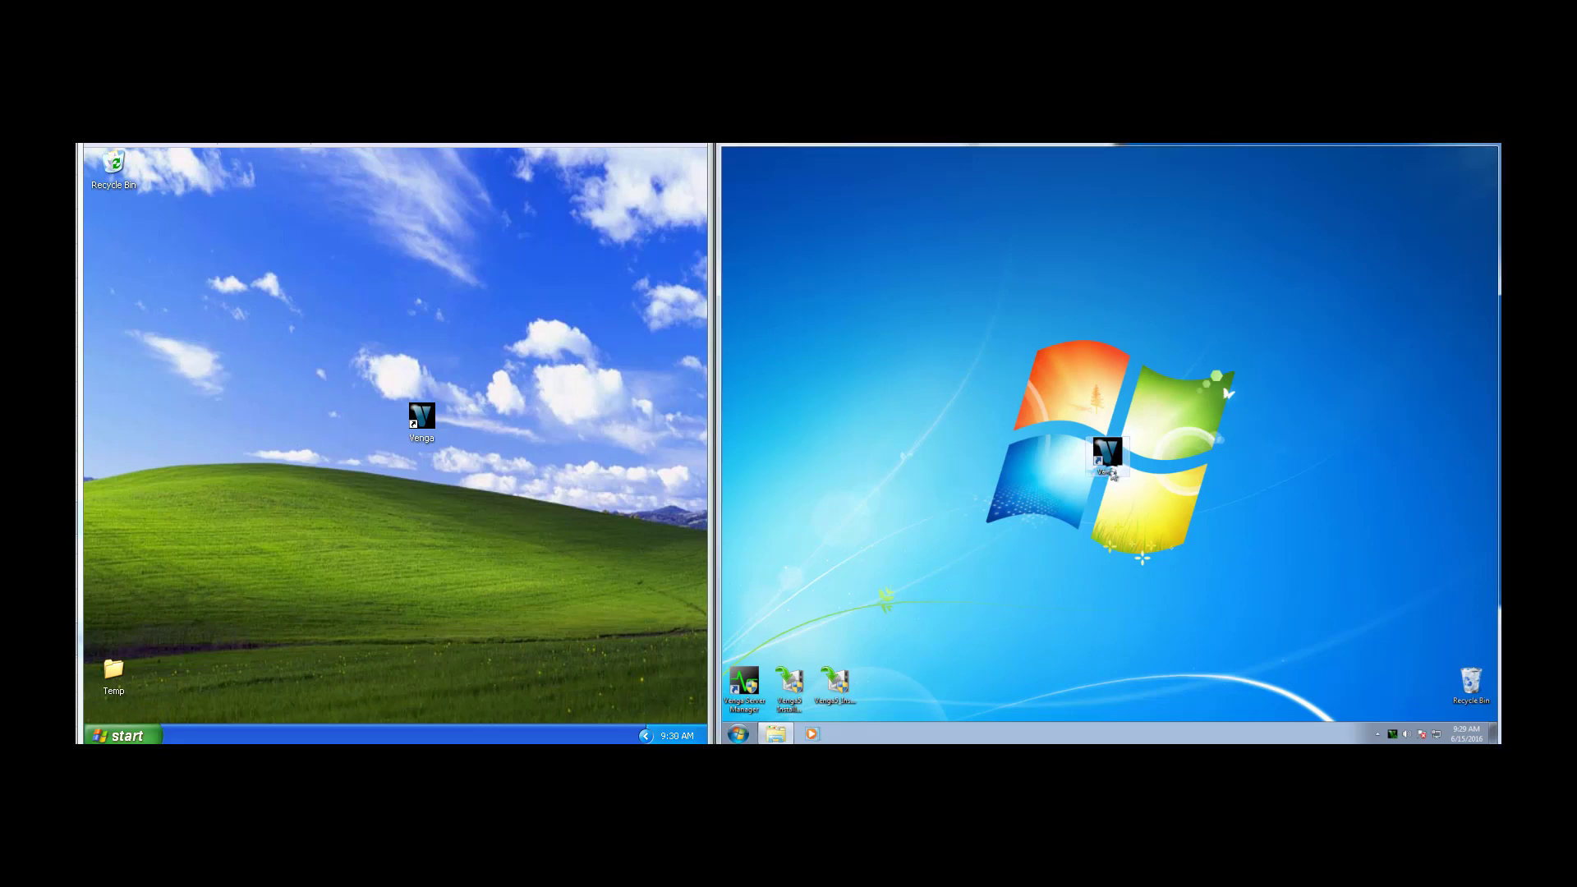
double_click(421, 419)
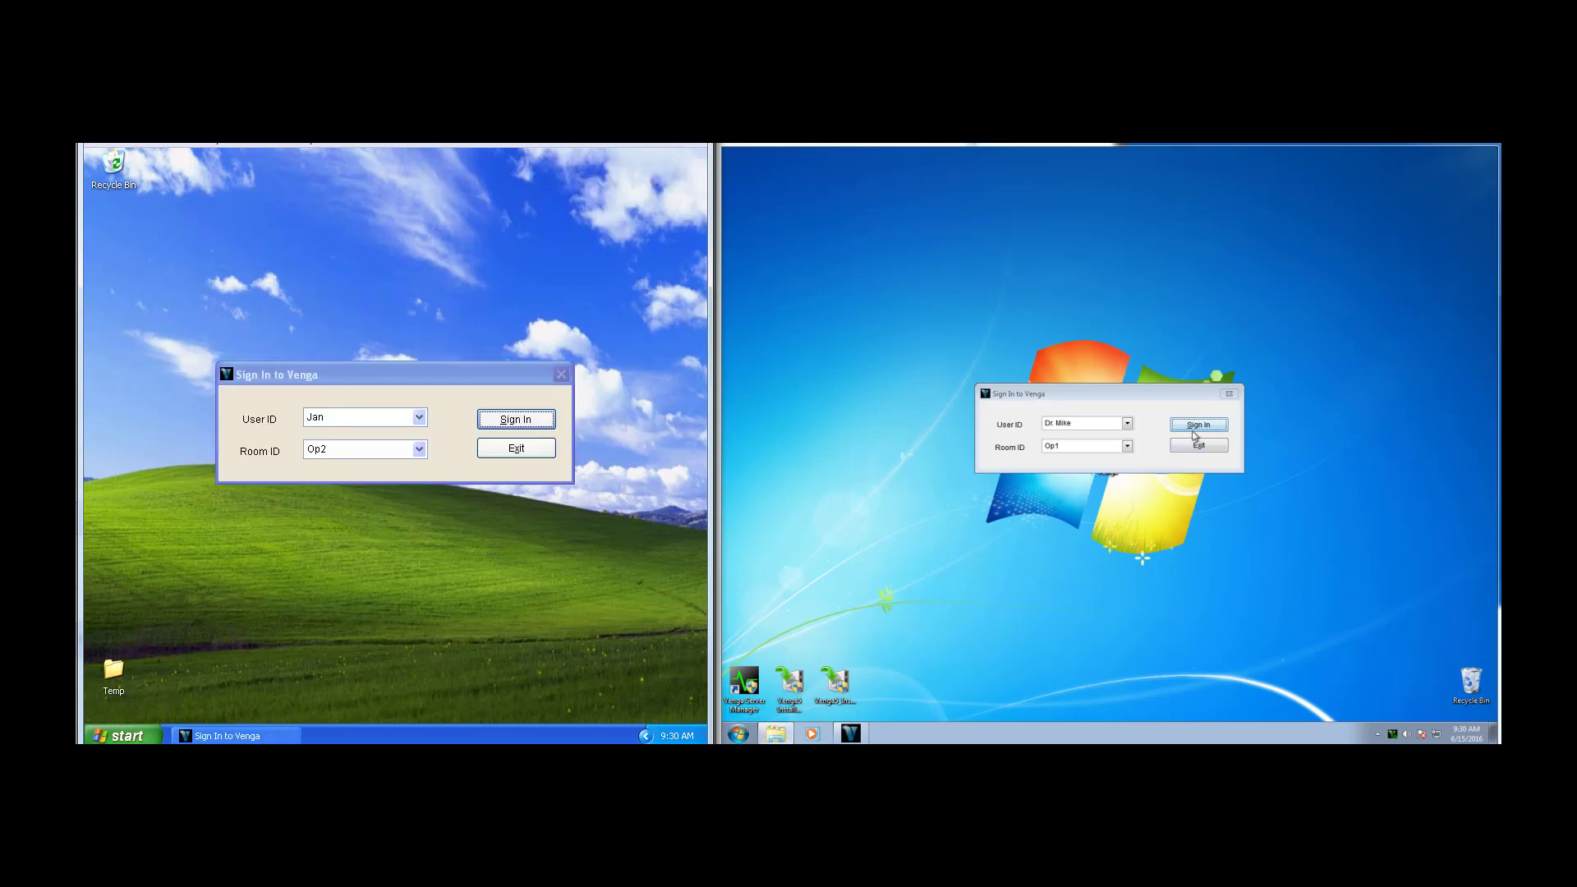
left_click(1198, 426)
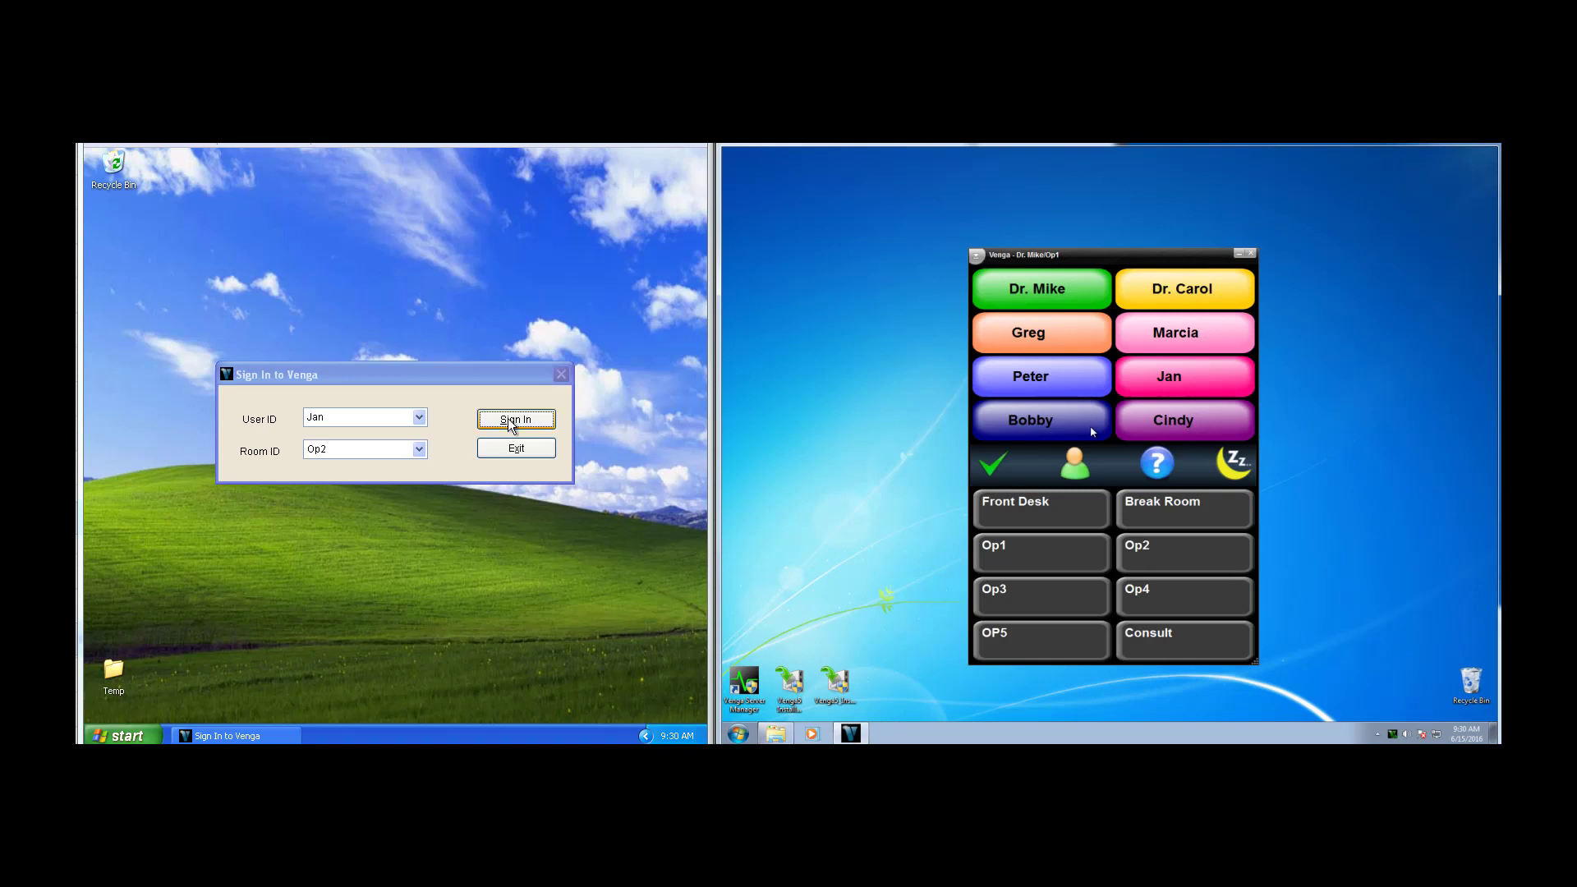
left_click(515, 420)
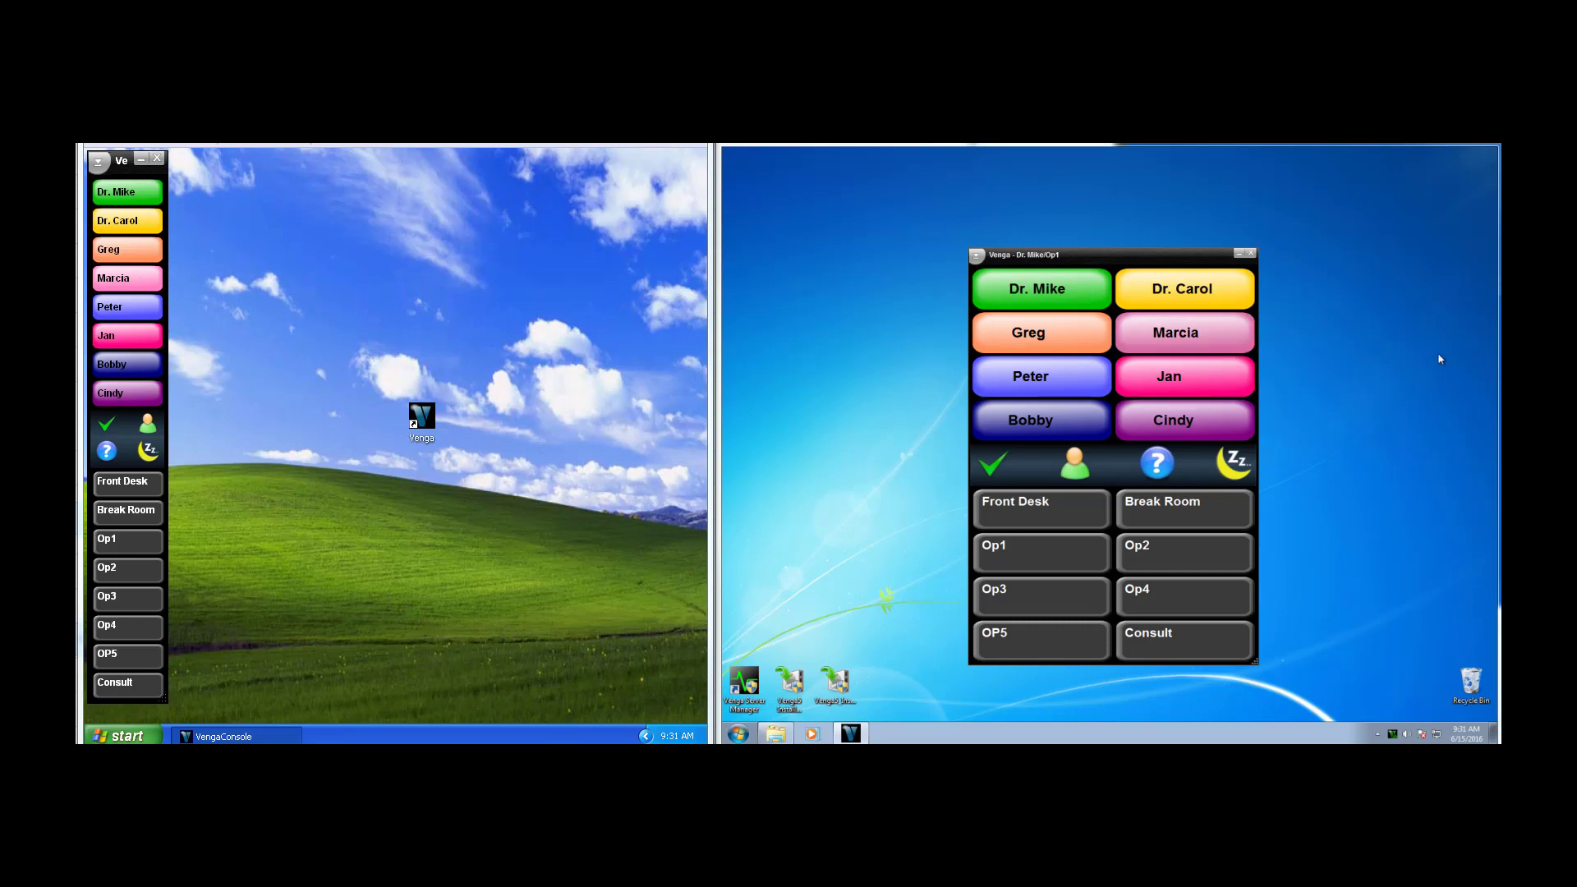
Step: Move the Op1 station's console slightly higher on the desktop and enlarge its window
left_click_drag(1099, 266, 1101, 239)
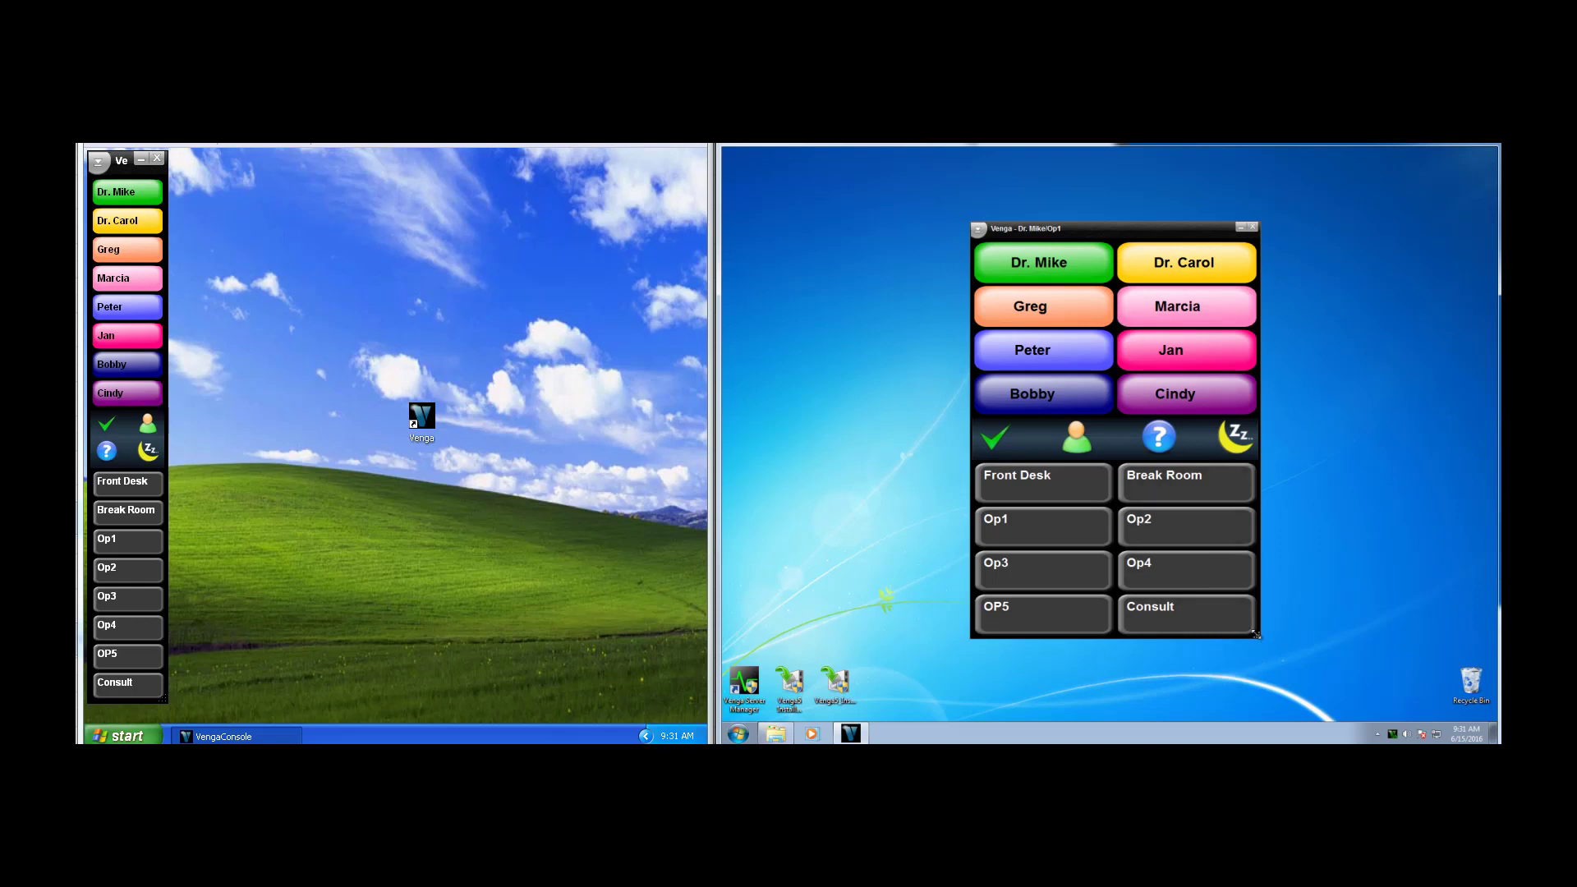
left_click_drag(1255, 634, 1314, 697)
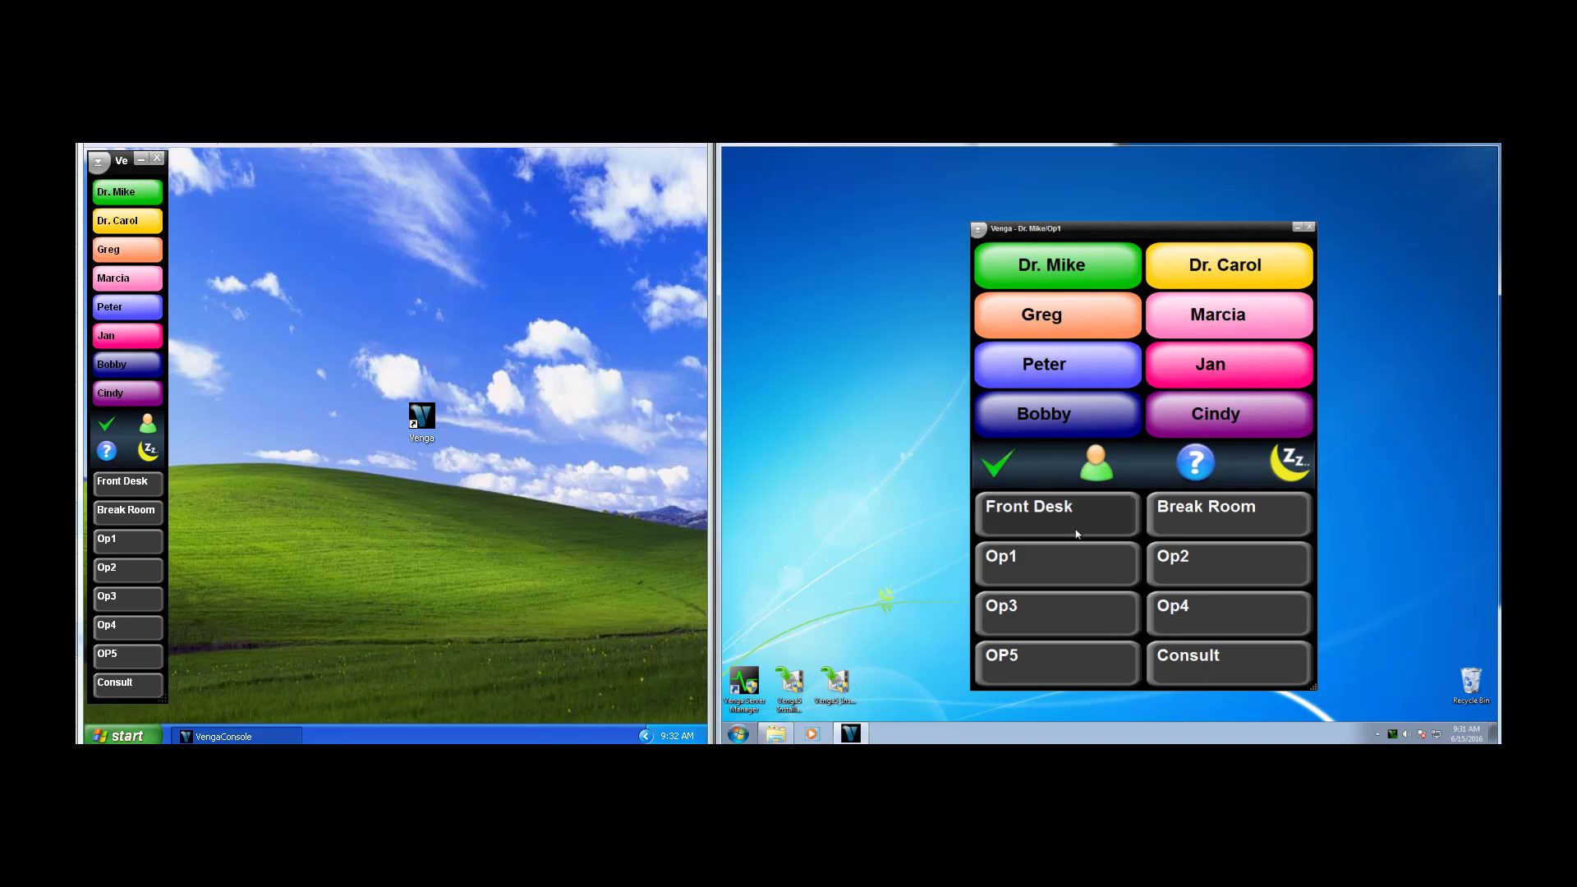
left_click(325, 263)
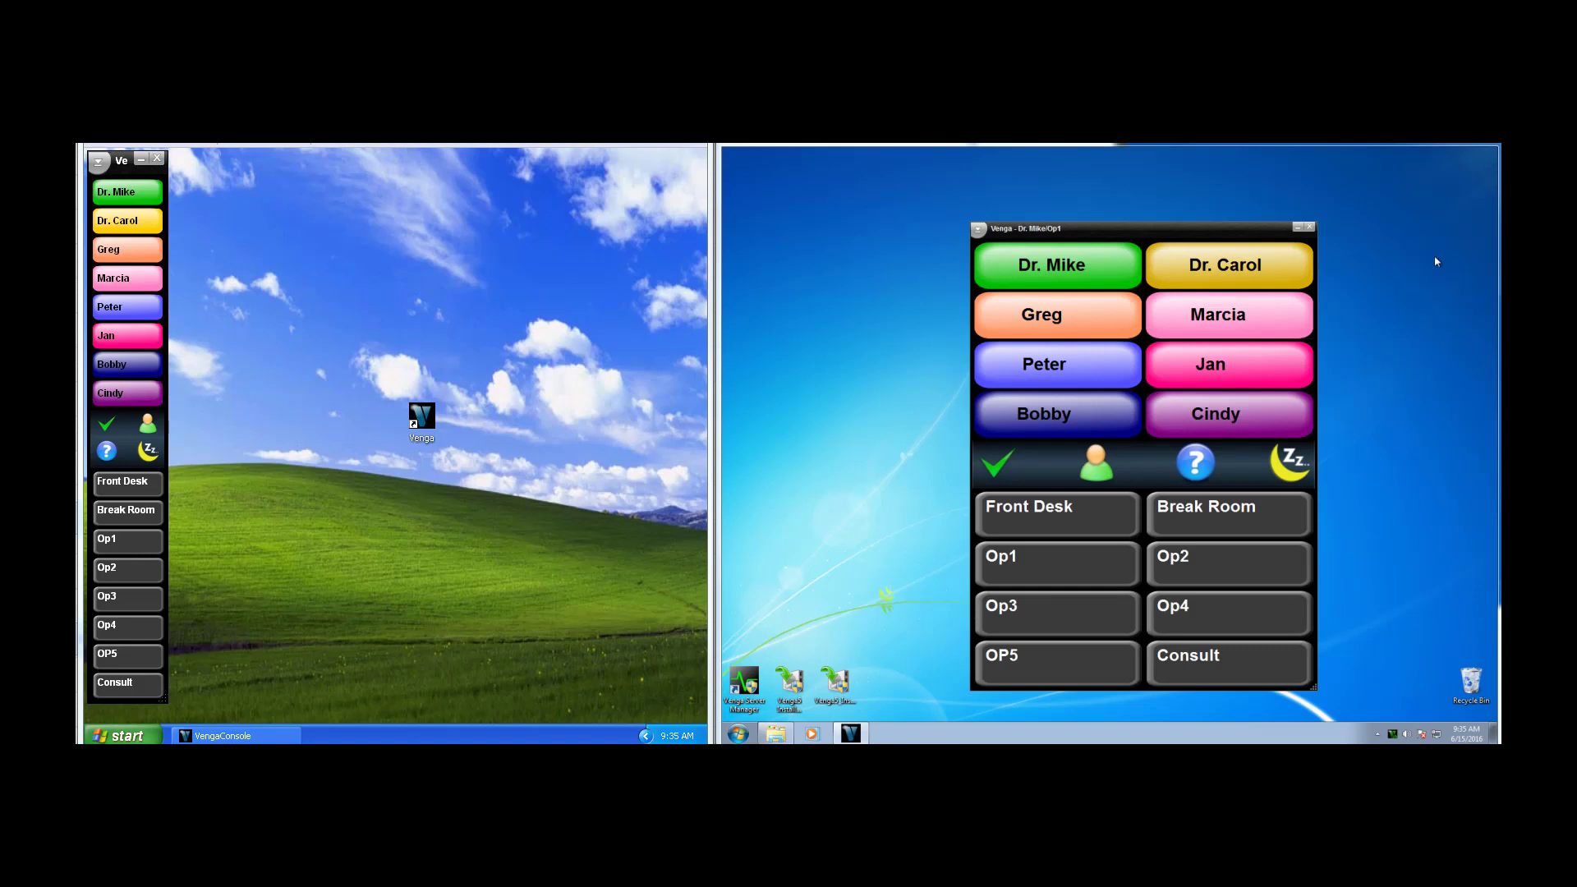
left_click(980, 236)
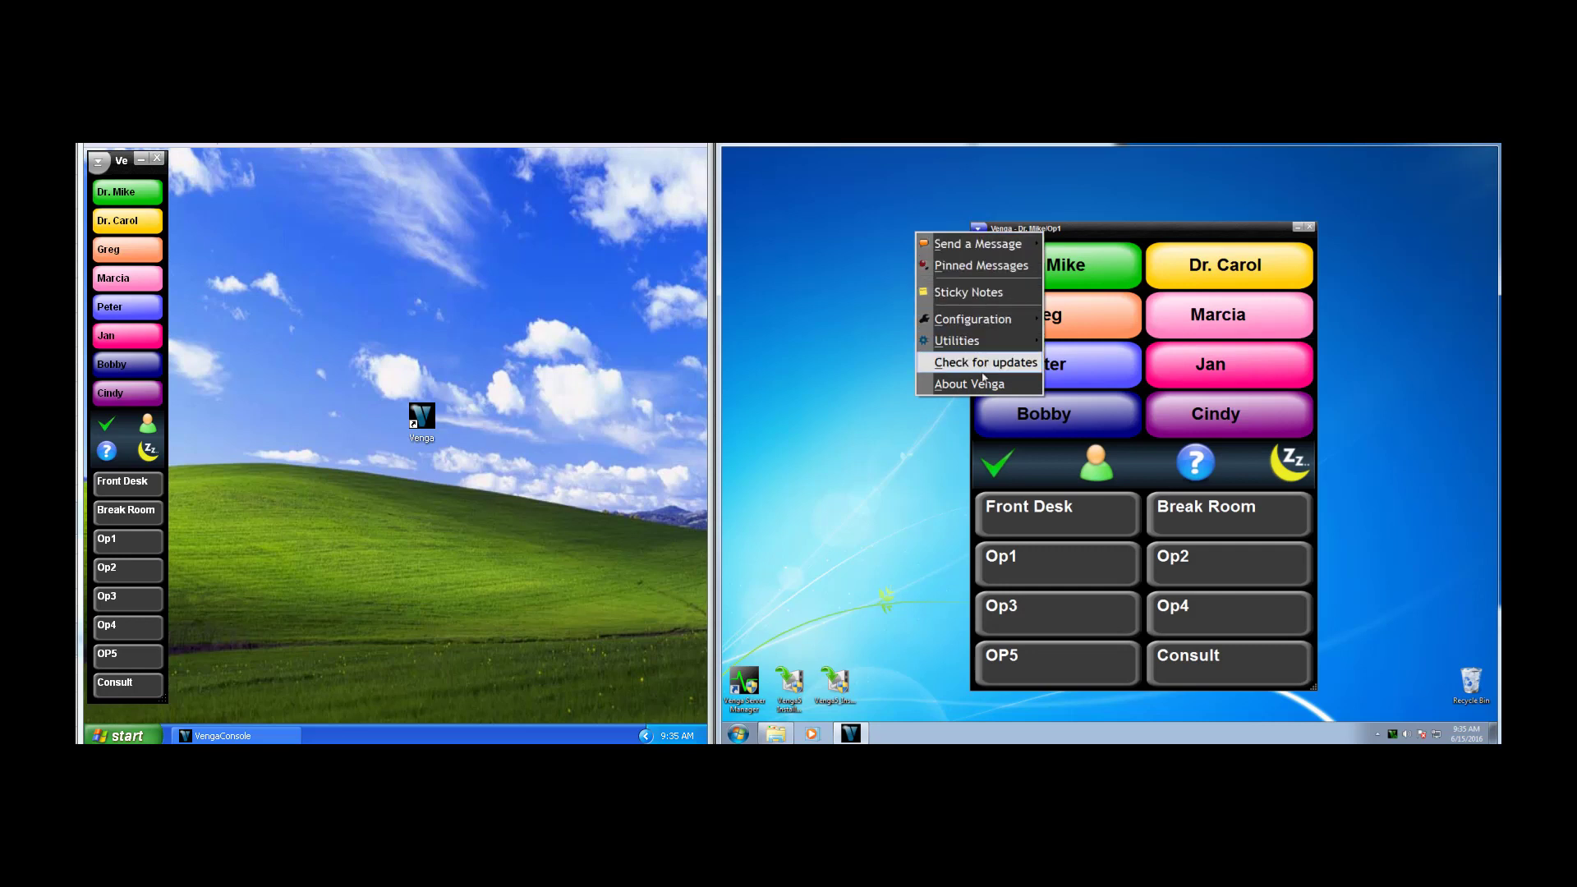
left_click(1490, 194)
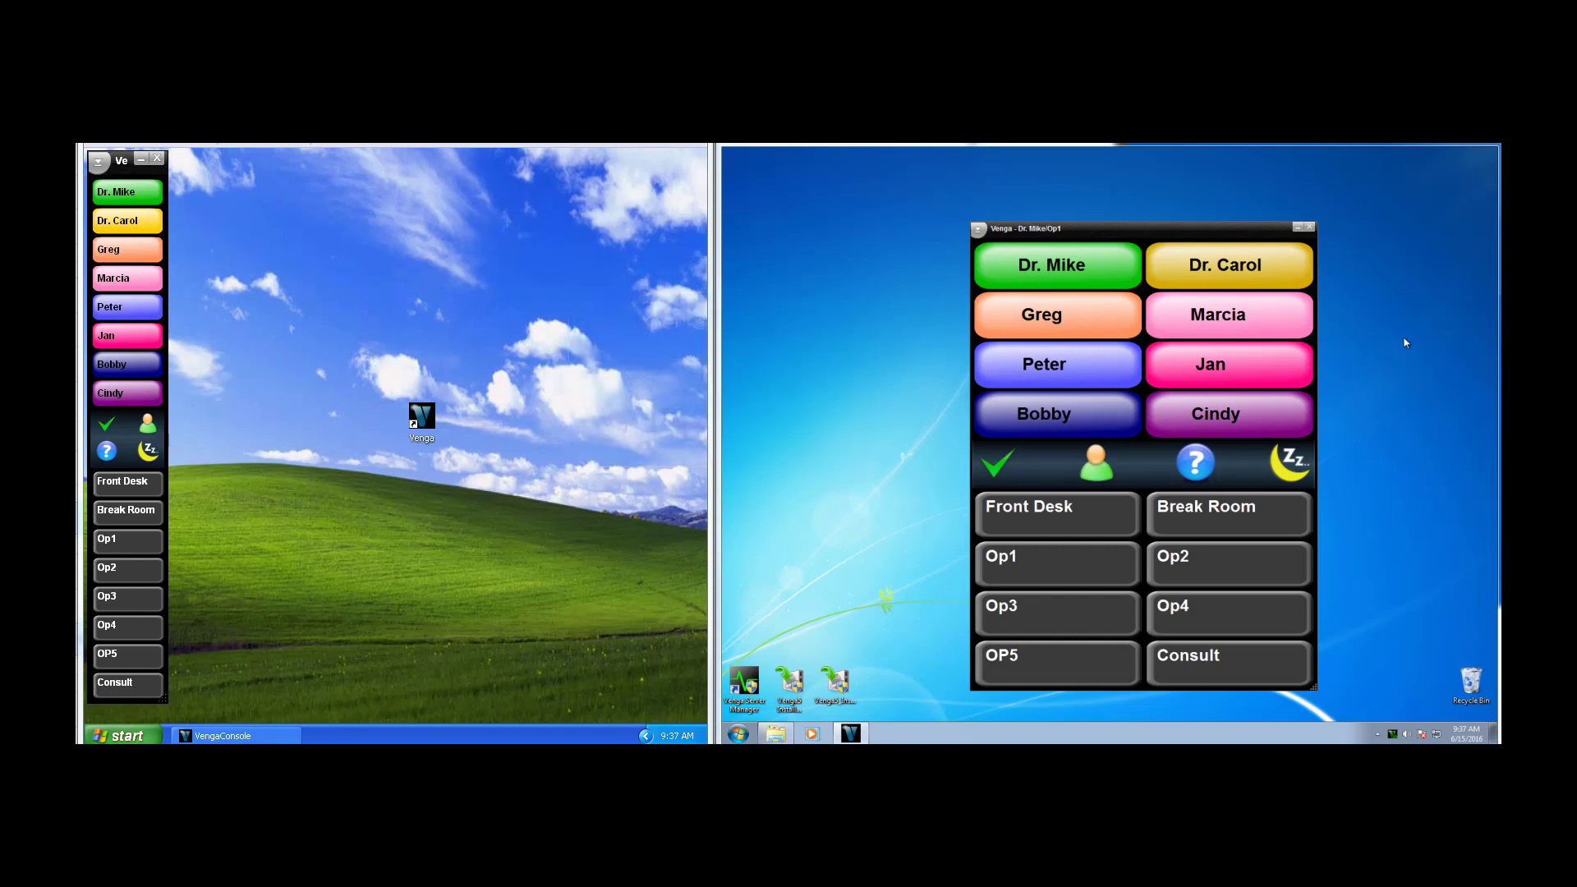
Step: Page the yellow-coded doctor to Op2 from the Op1 station's console and clear the call
left_click(1229, 272)
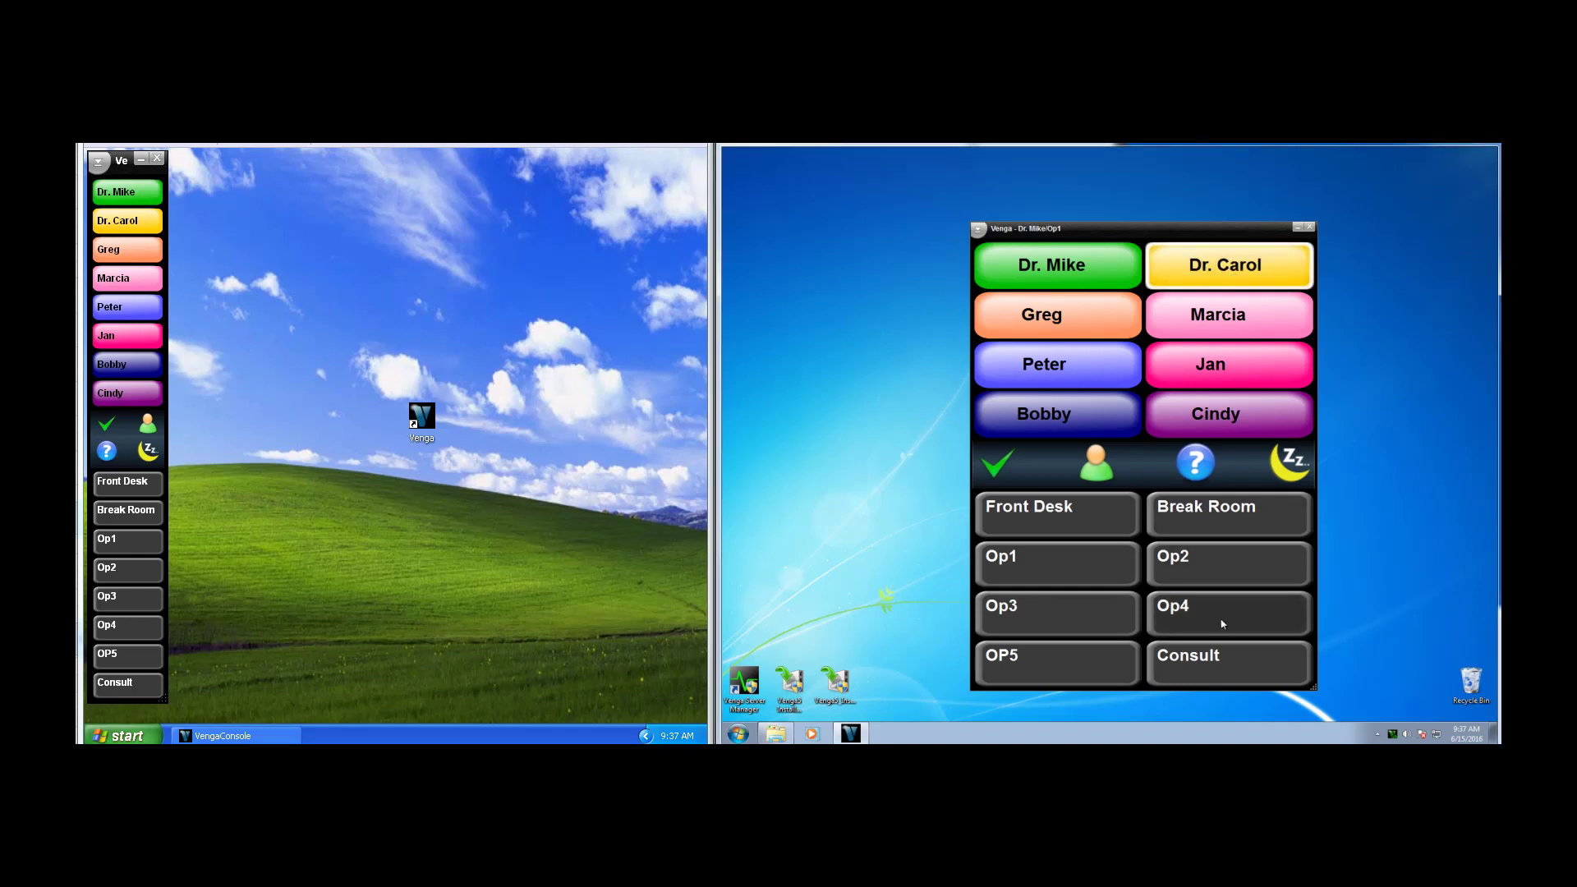
left_click(1223, 580)
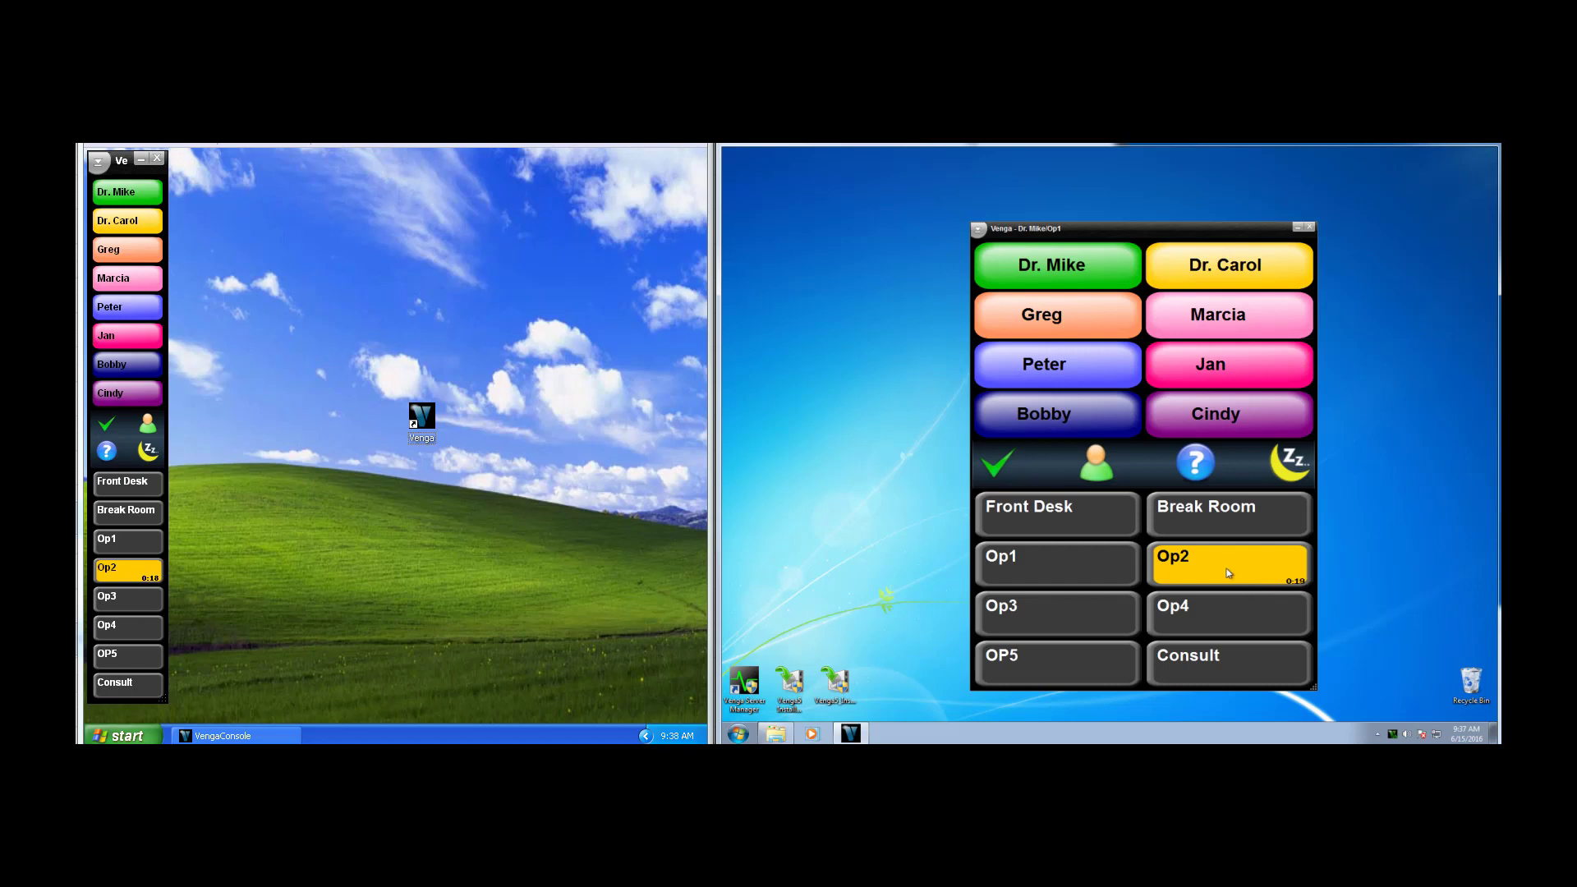
left_click(1228, 572)
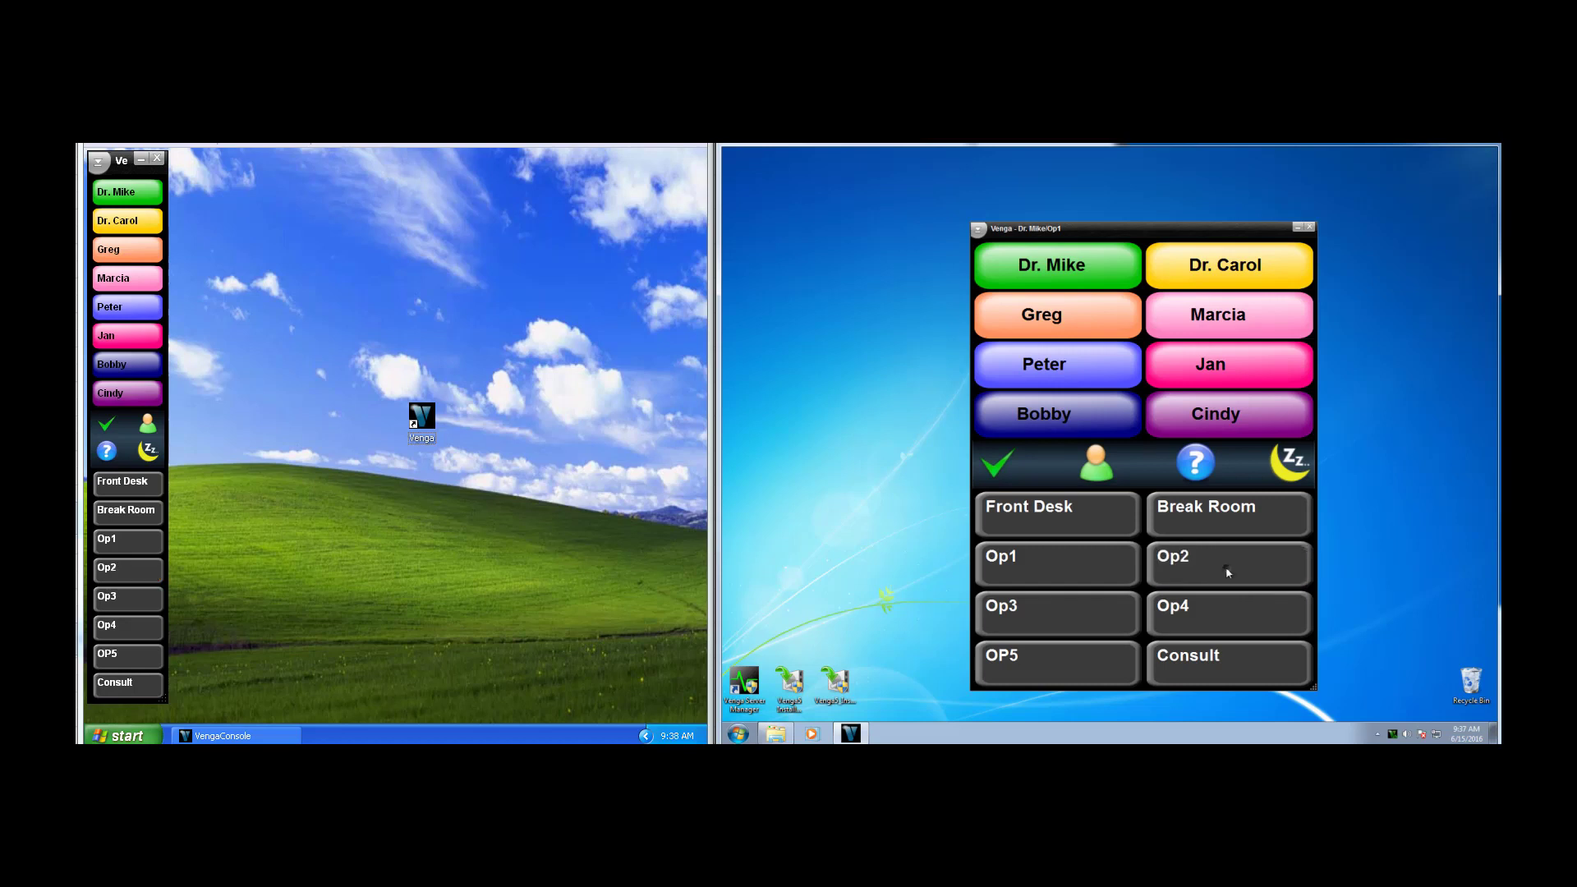
Step: With the Op1 console minimized, page the hot-pink-coded staff member to the Break Room from the Op2 station and clear the call at Op1
left_click(1297, 230)
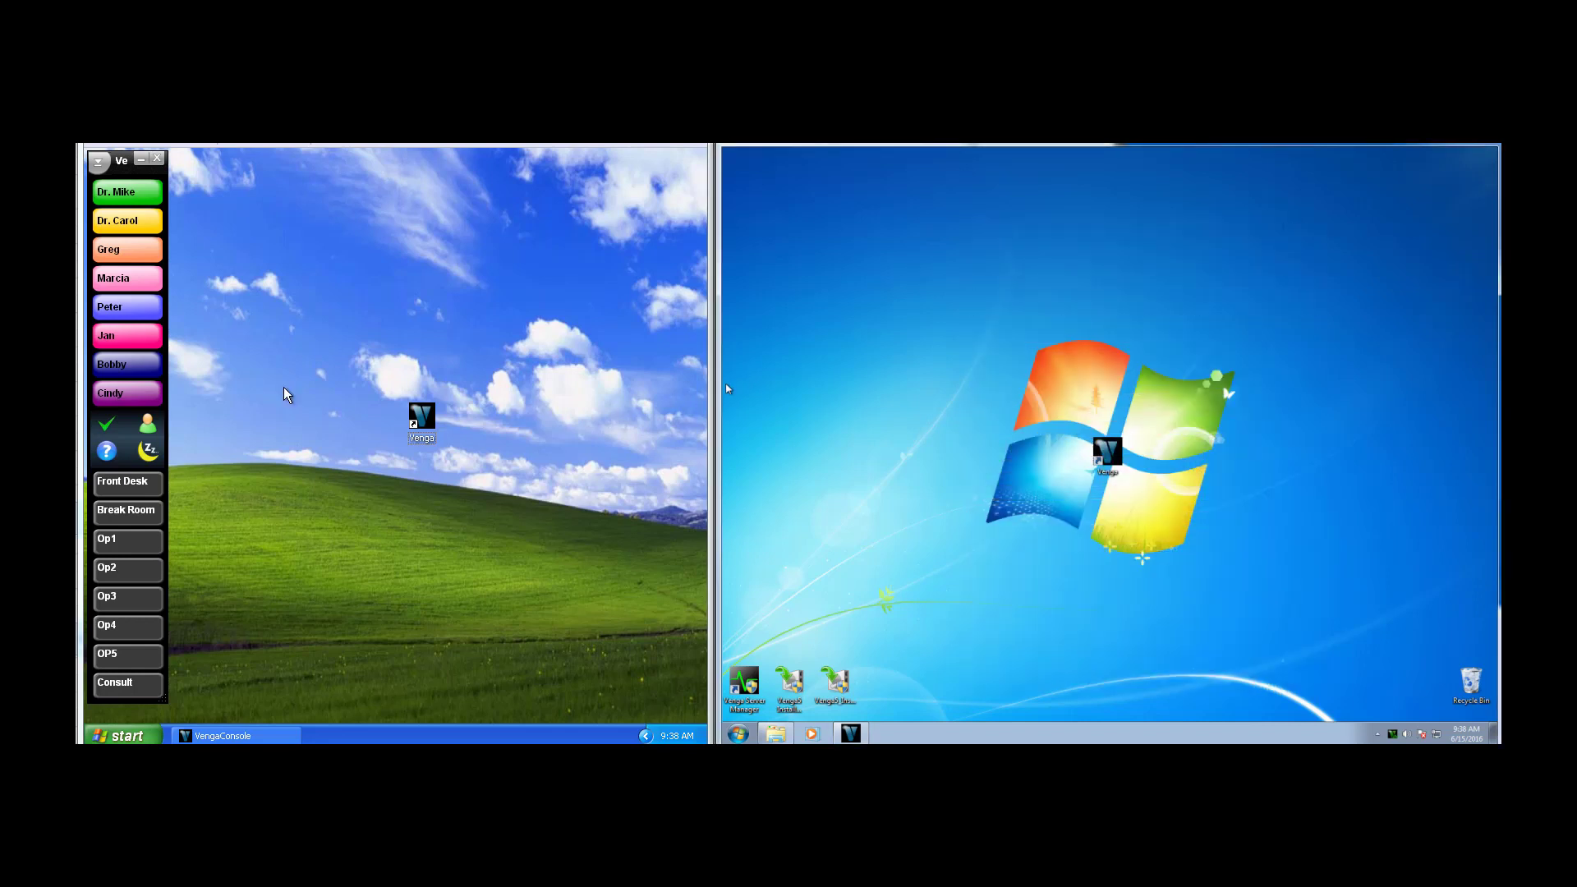
left_click(138, 340)
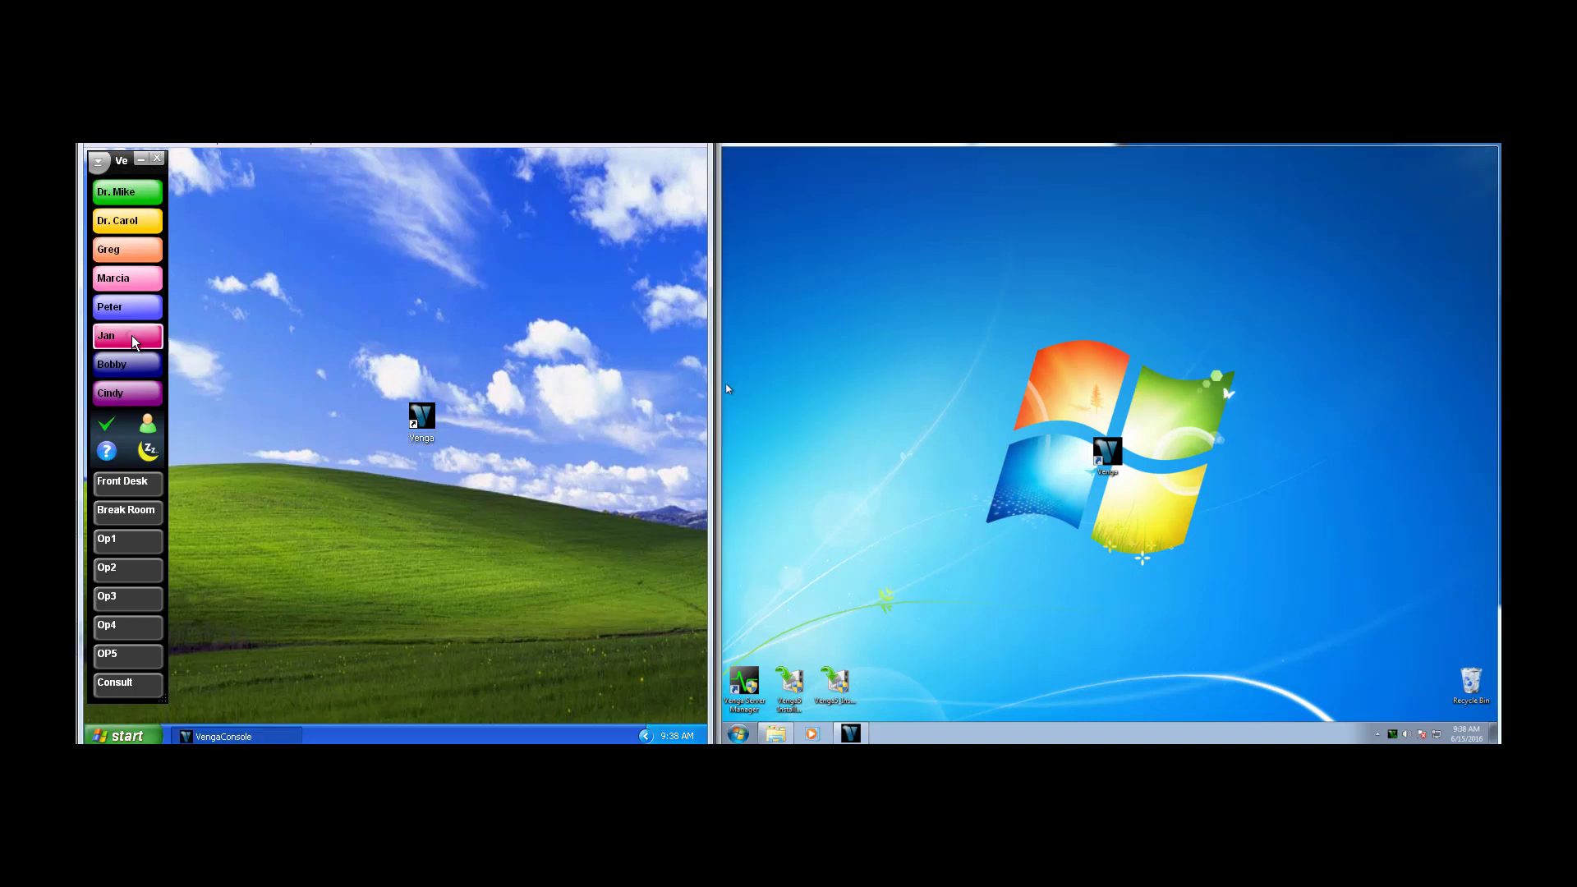
left_click(129, 510)
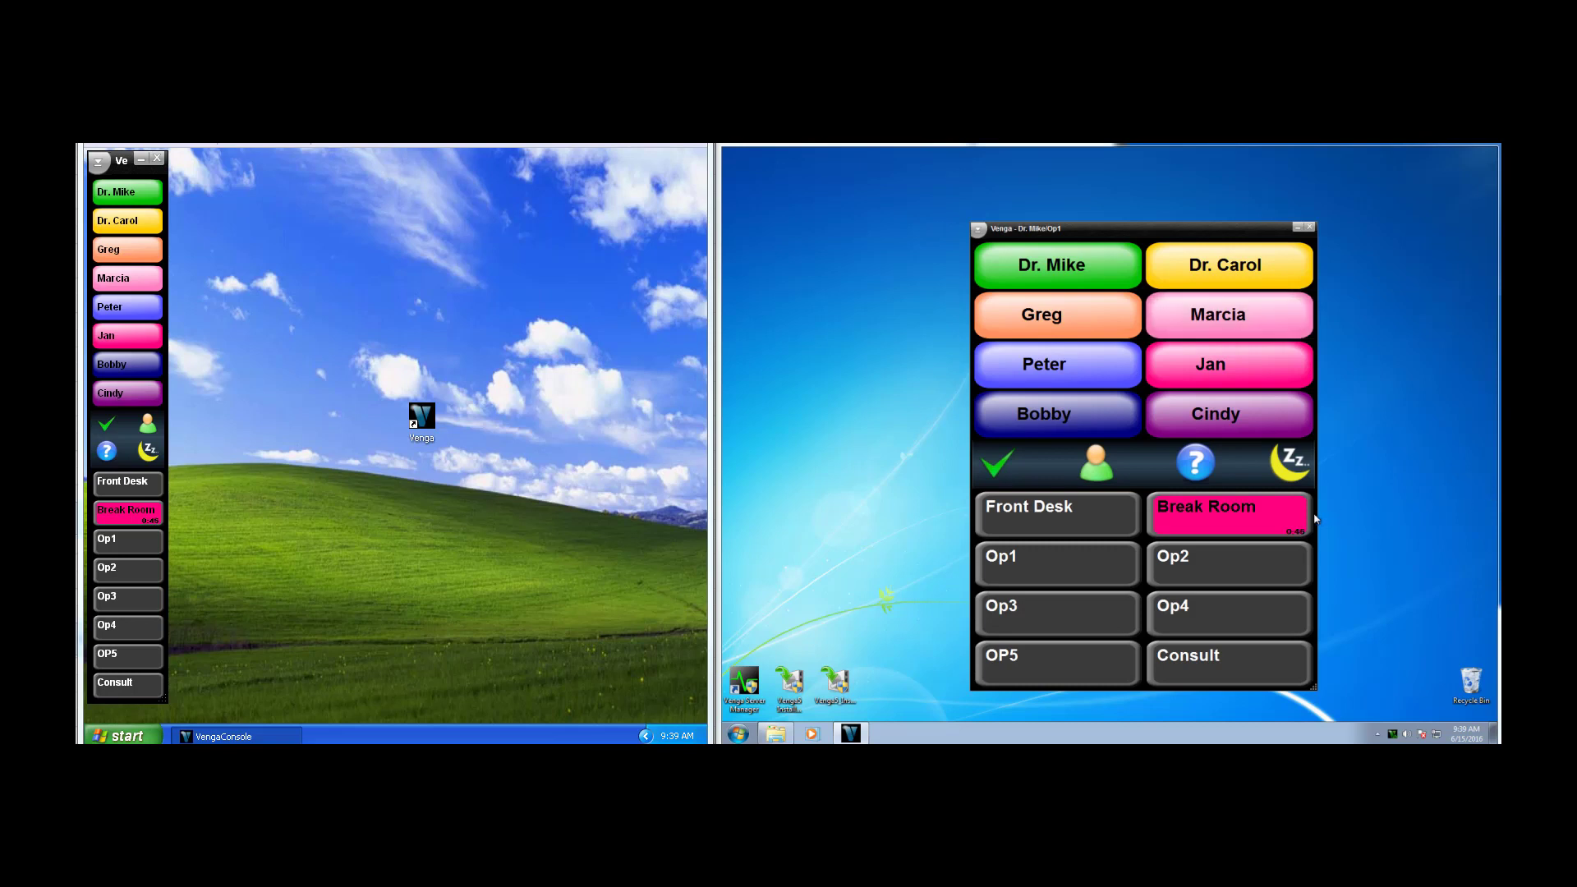
left_click(1244, 517)
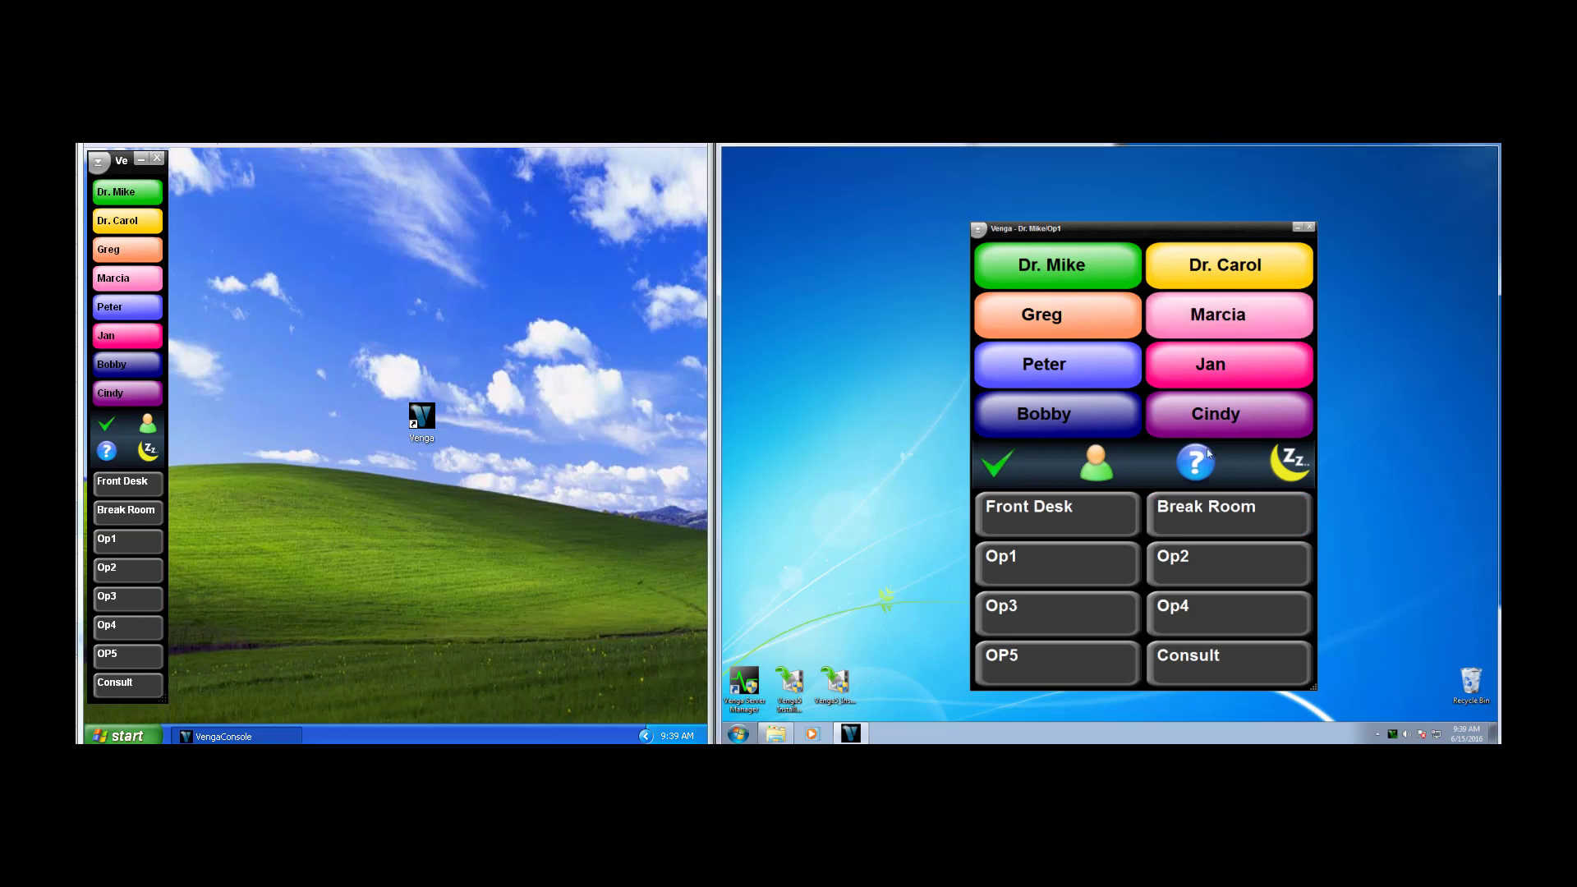
Step: Page the yellow-coded doctor to Op1 with the green check mark attached and clear the call
left_click(1241, 267)
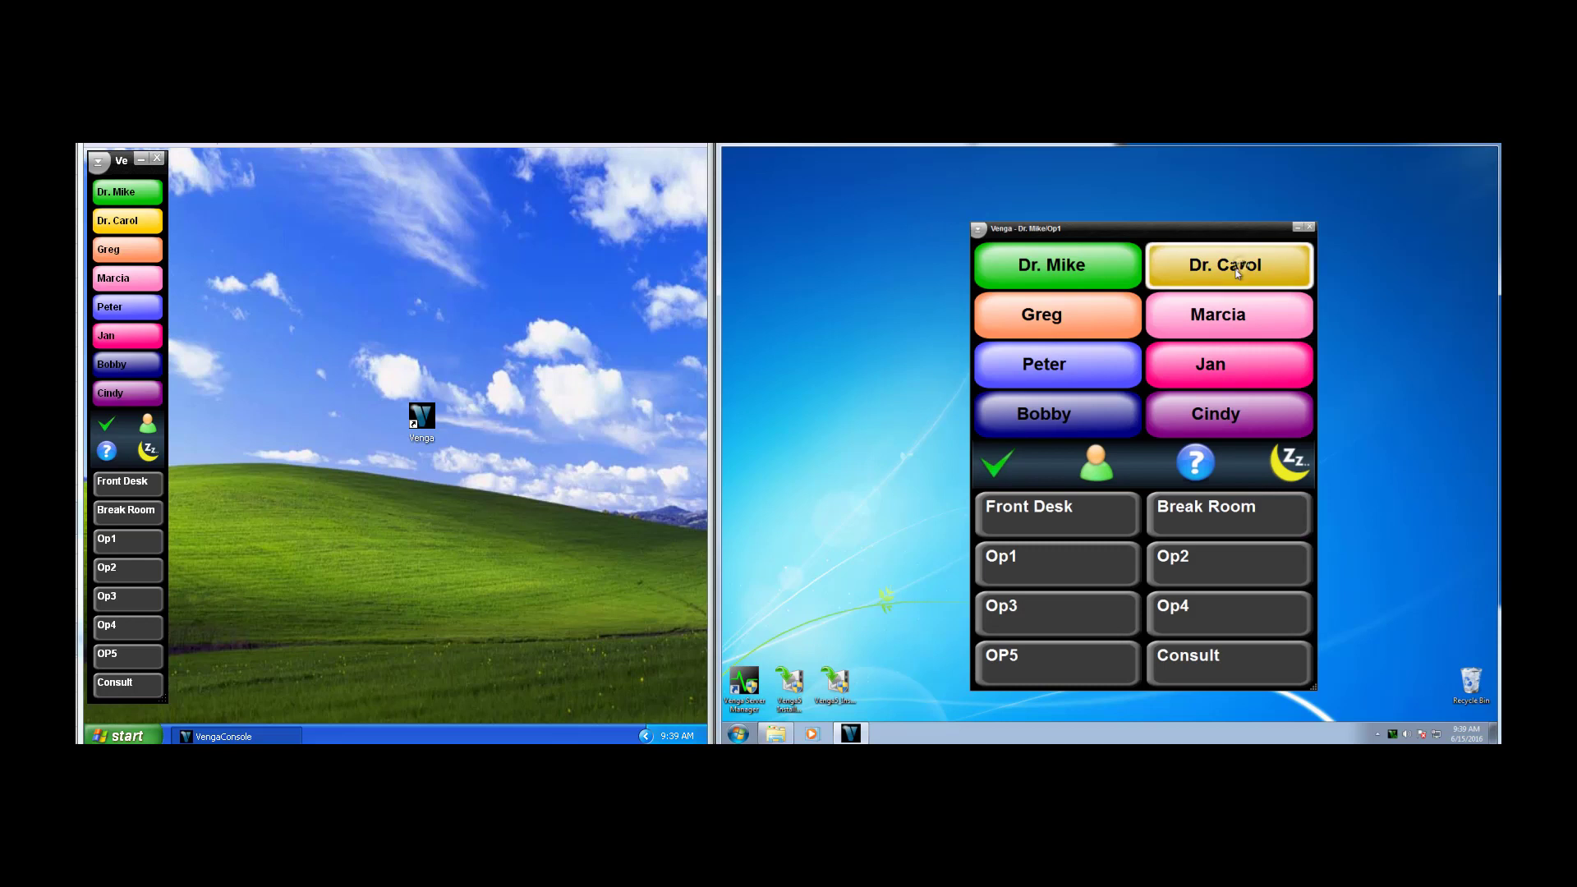
left_click(996, 480)
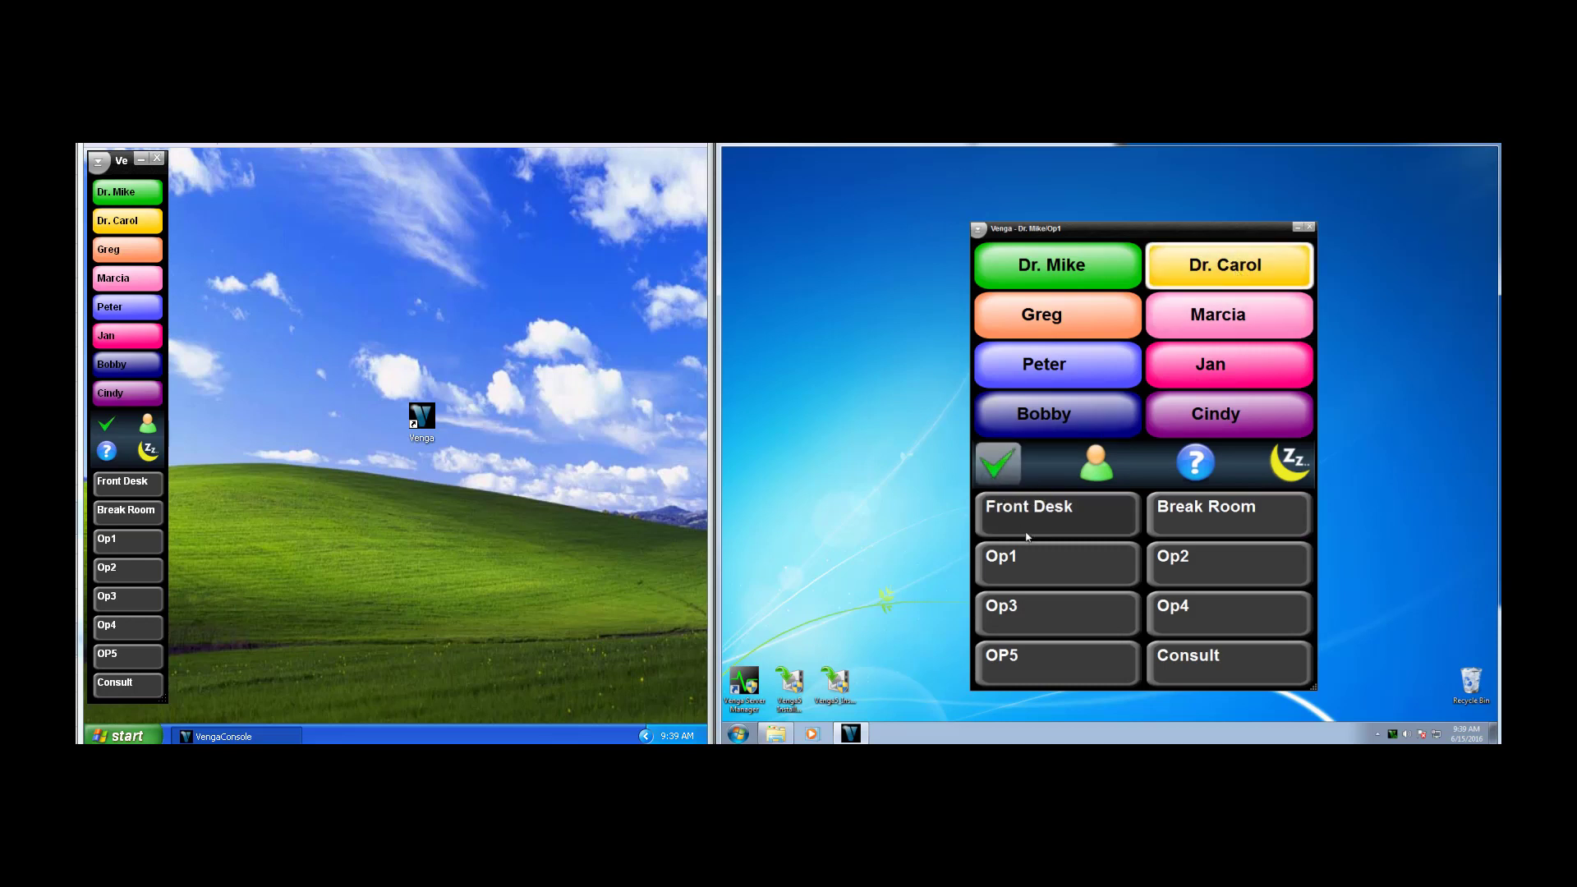
left_click(1047, 565)
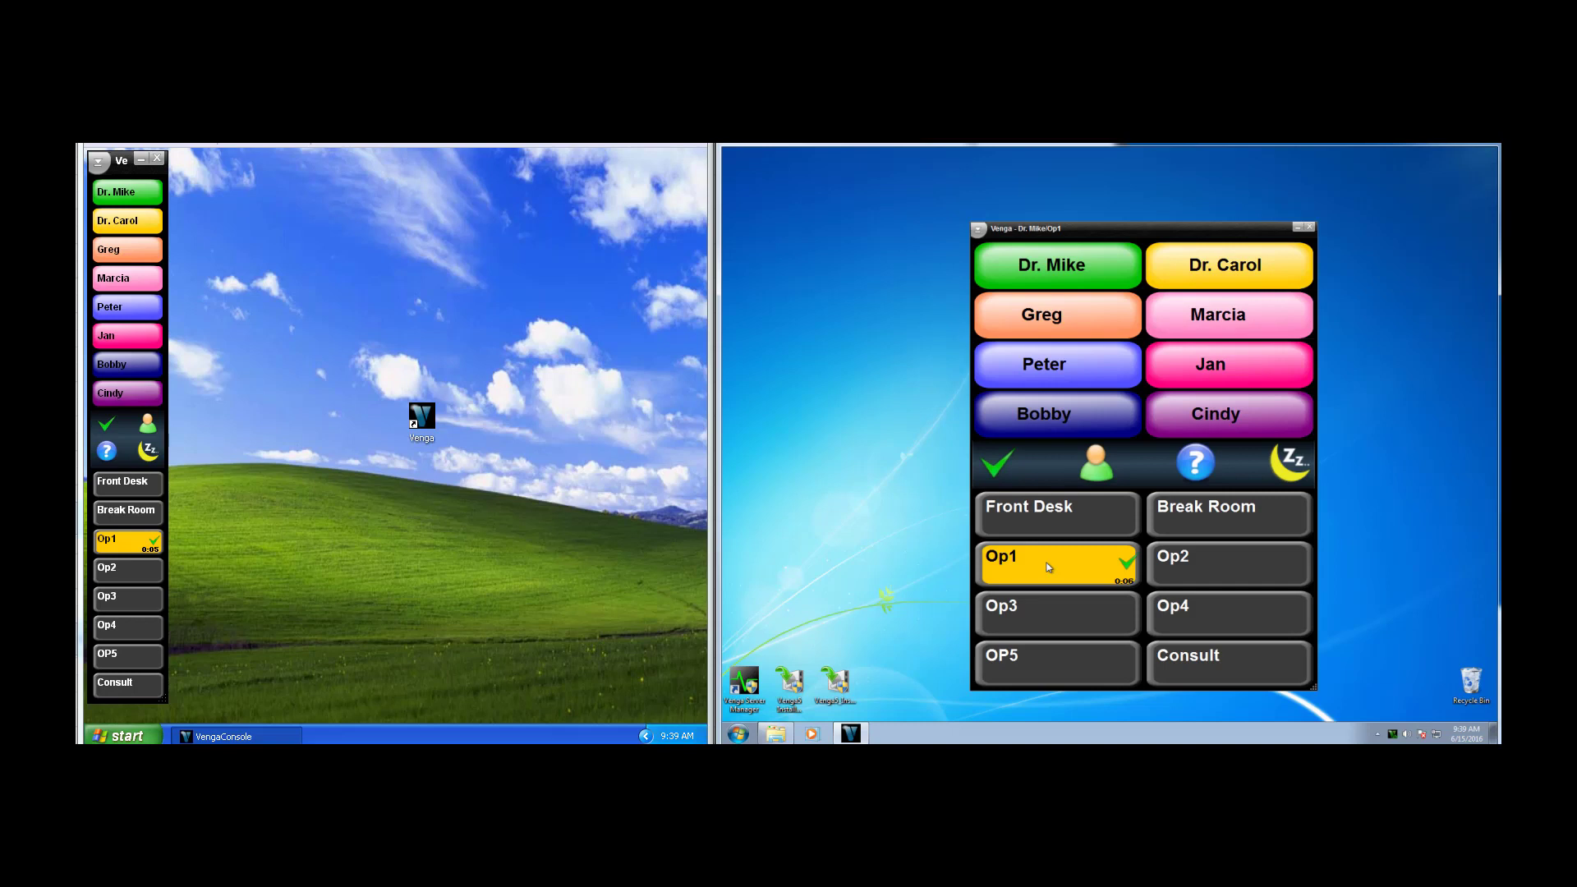
left_click(1048, 566)
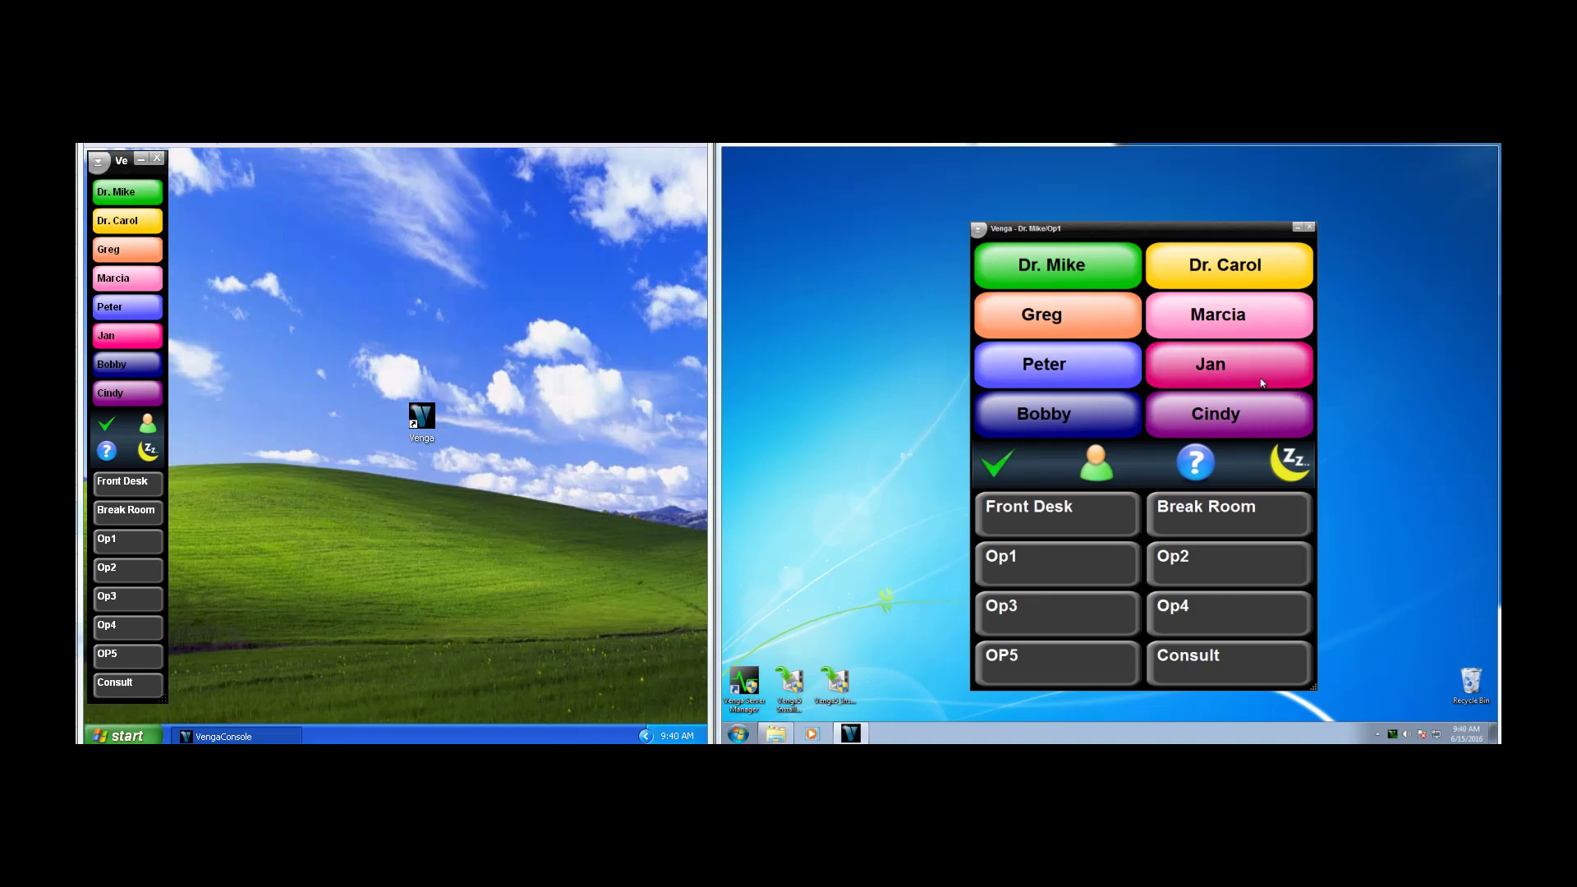
Step: Page the green-coded doctor to Op4 as a red-outlined urgent call and clear it
left_click(1070, 280)
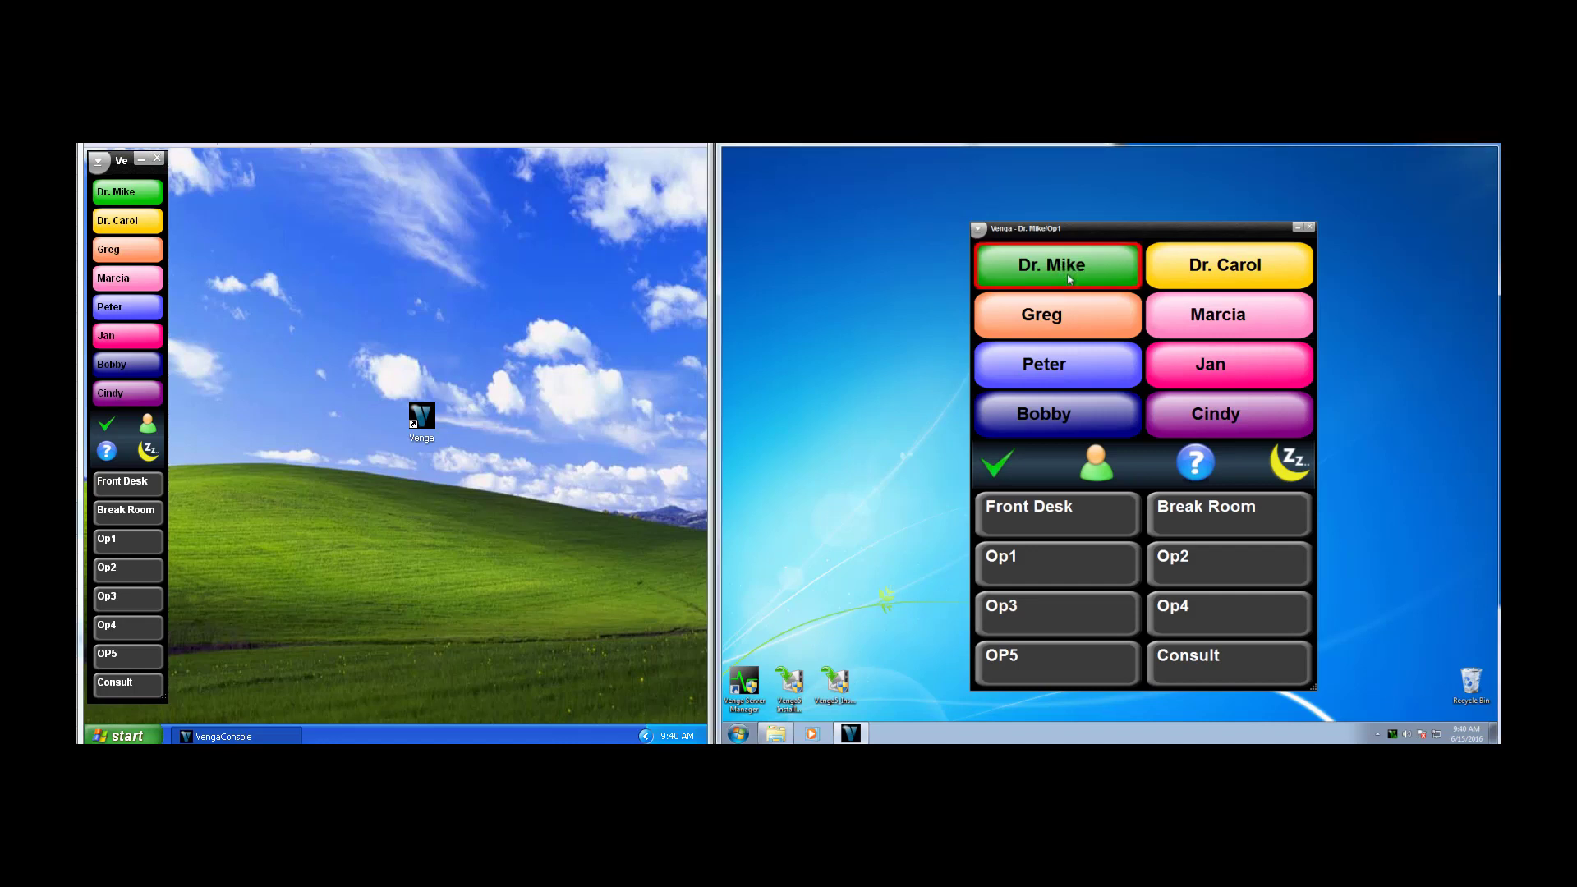
left_click(1240, 610)
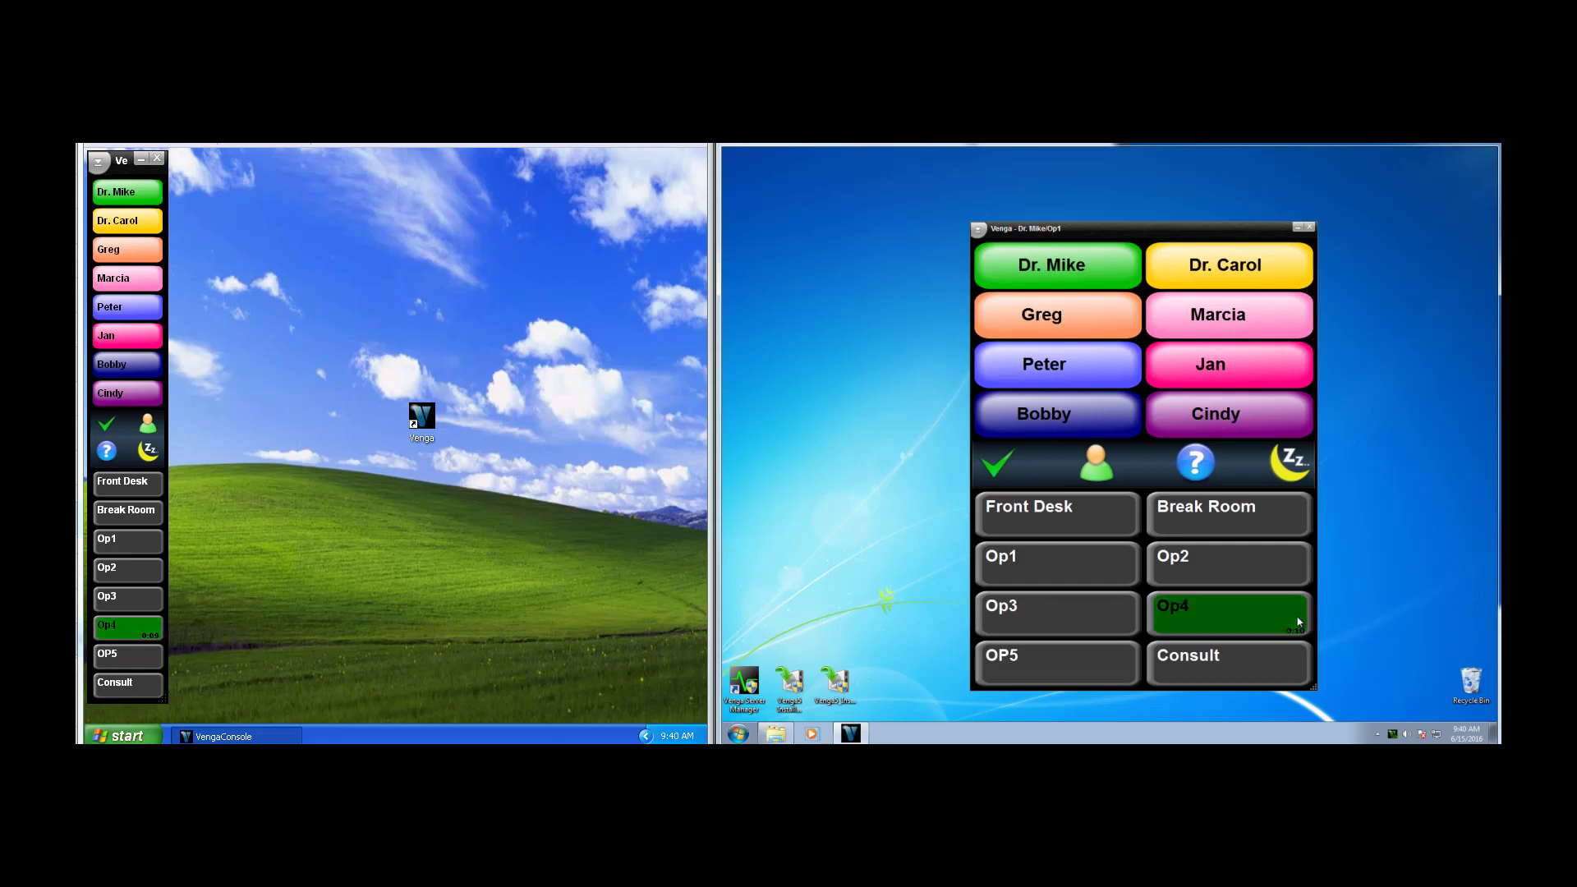
left_click(1298, 622)
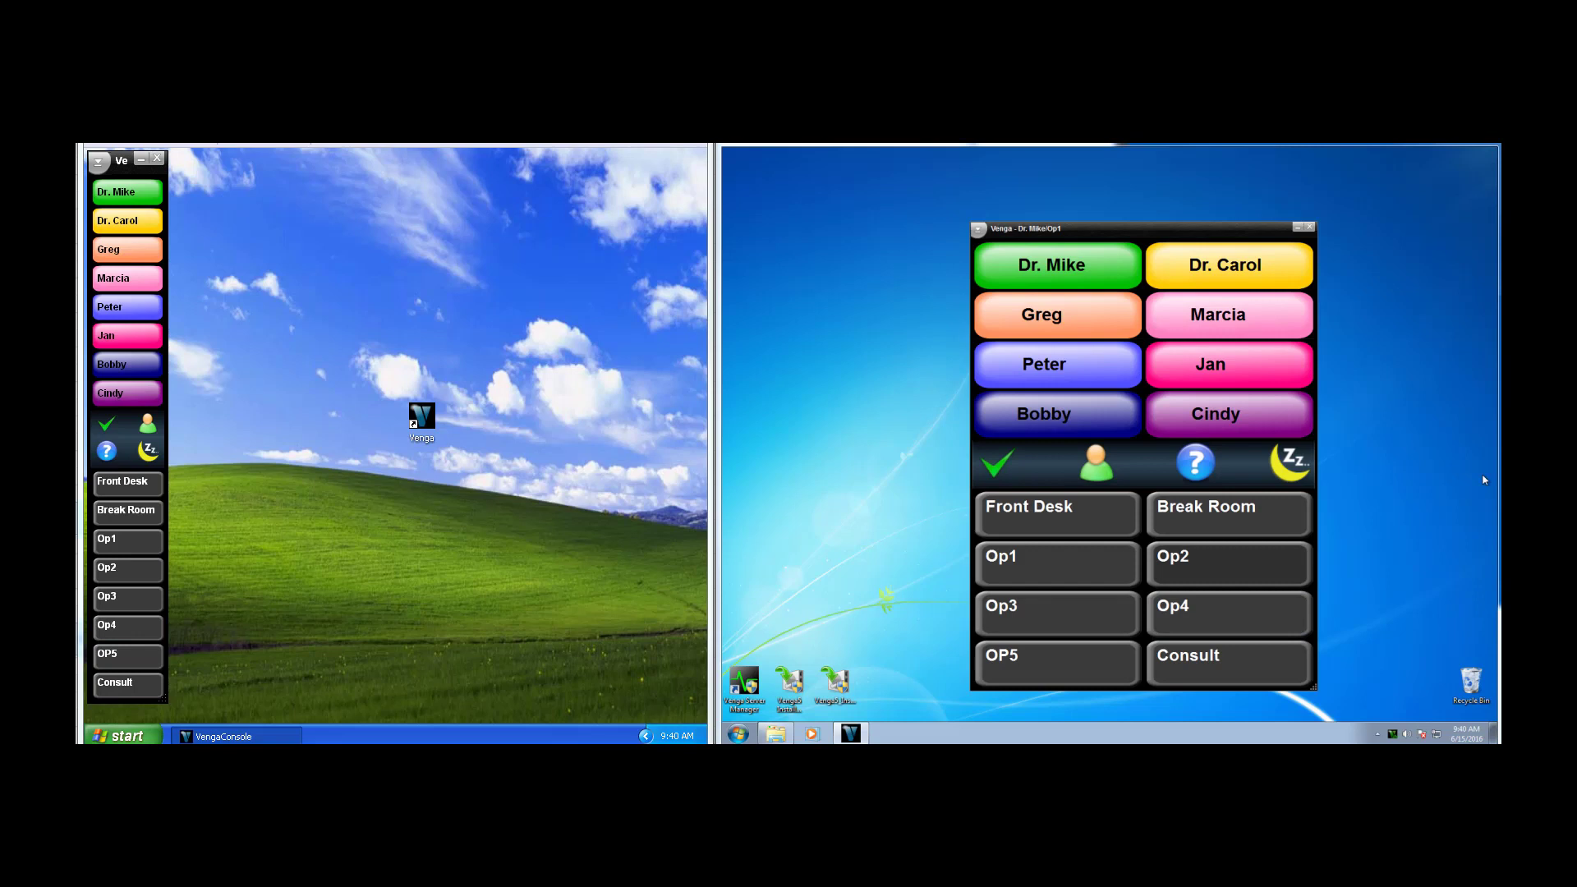
Step: Page both the green-coded doctor and the hot-pink-coded staff member to Op4, and clear both calls
left_click(1106, 267)
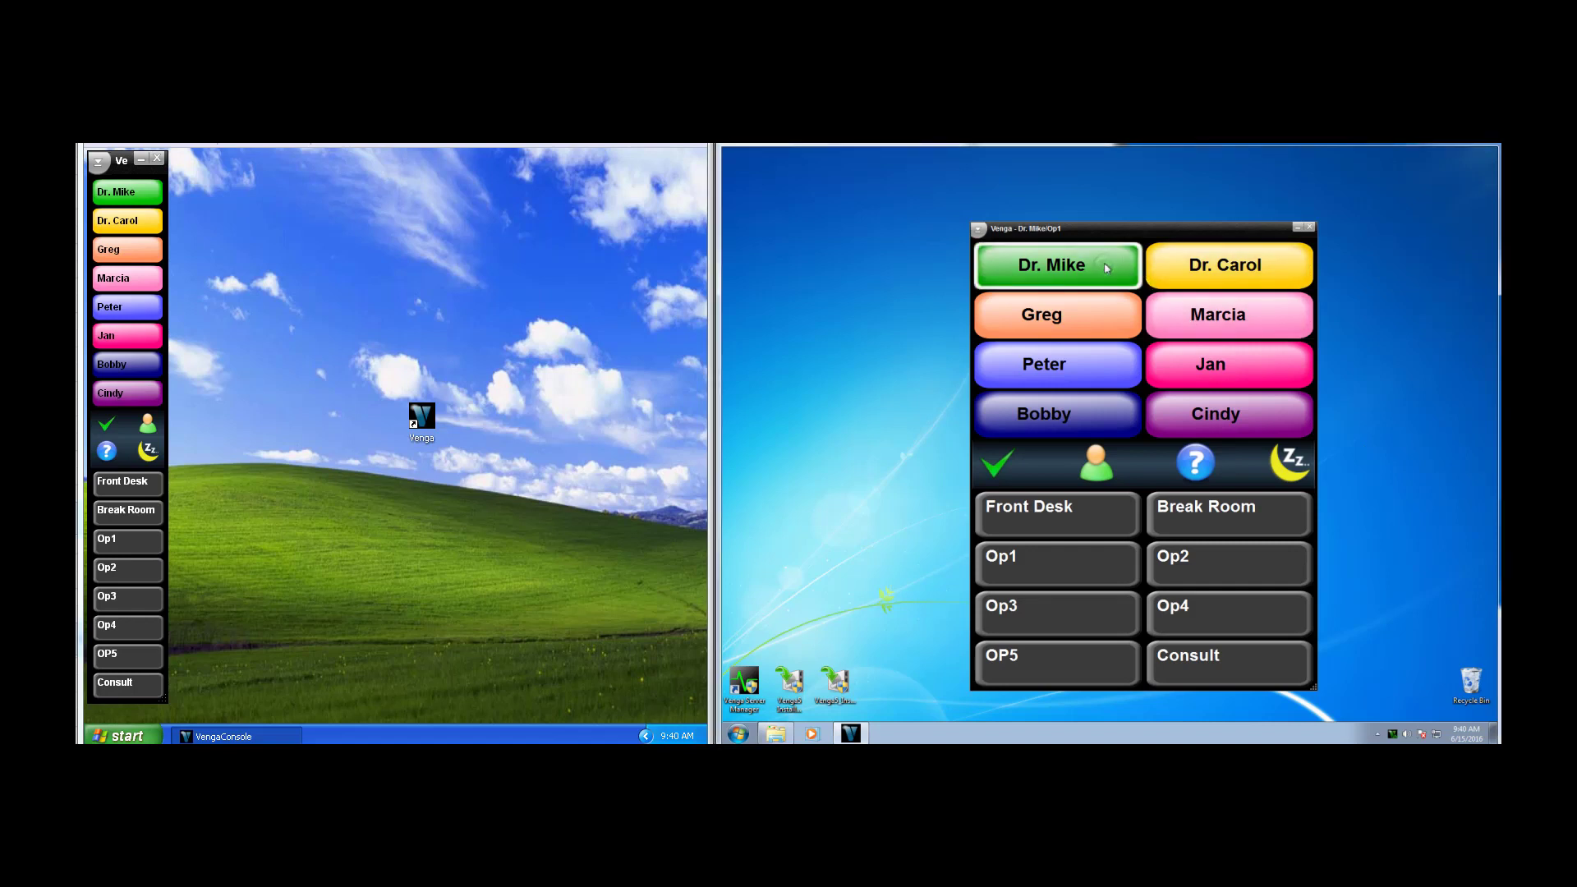
left_click(1229, 617)
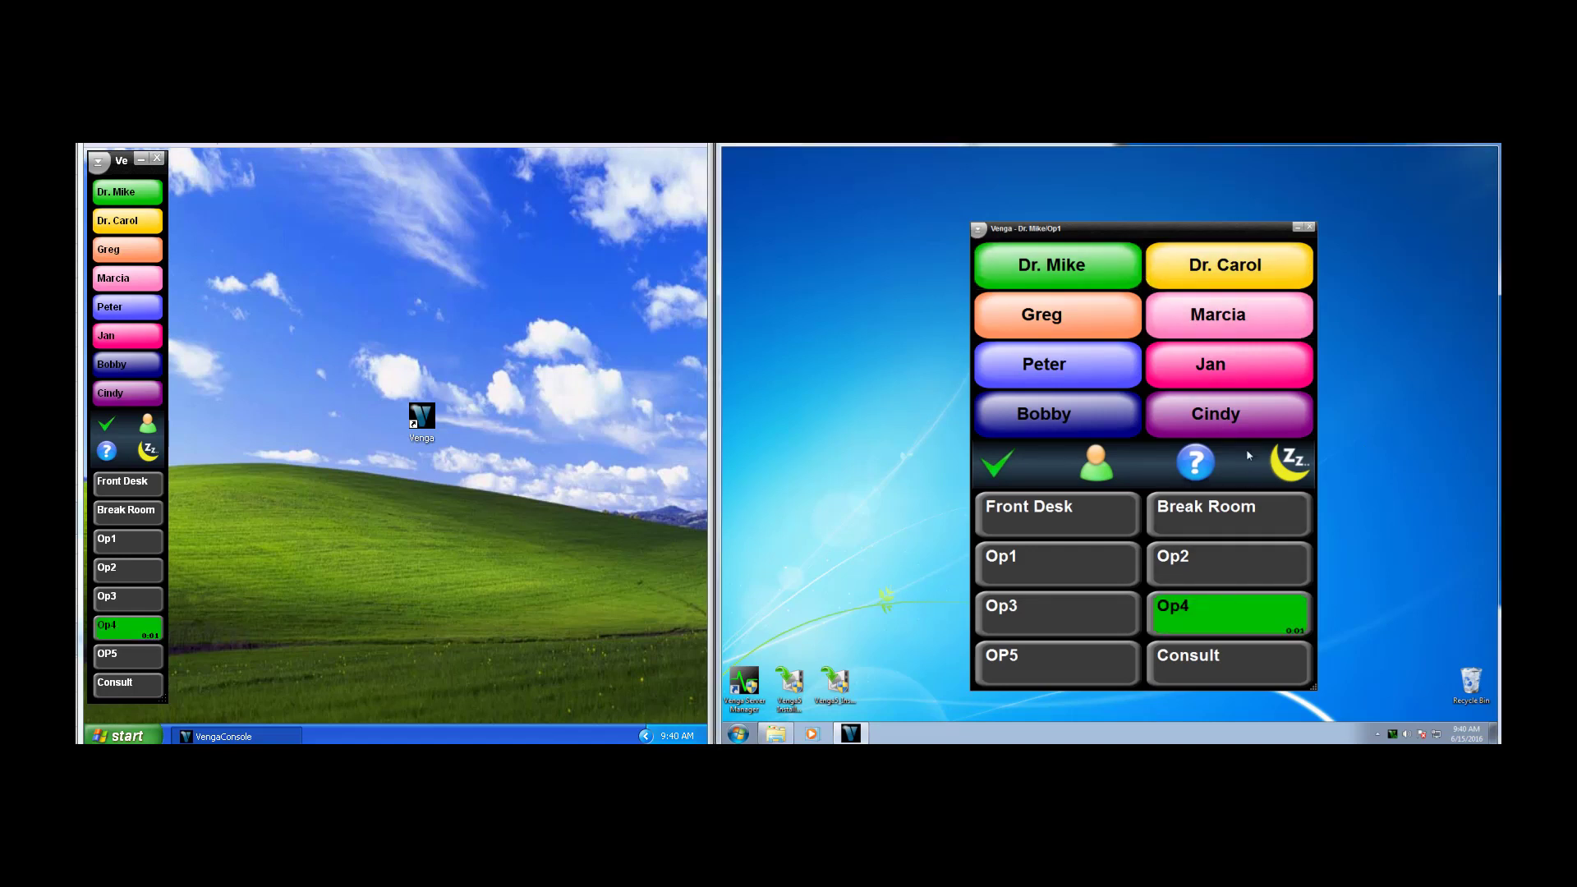
left_click(1245, 362)
left_click(1256, 634)
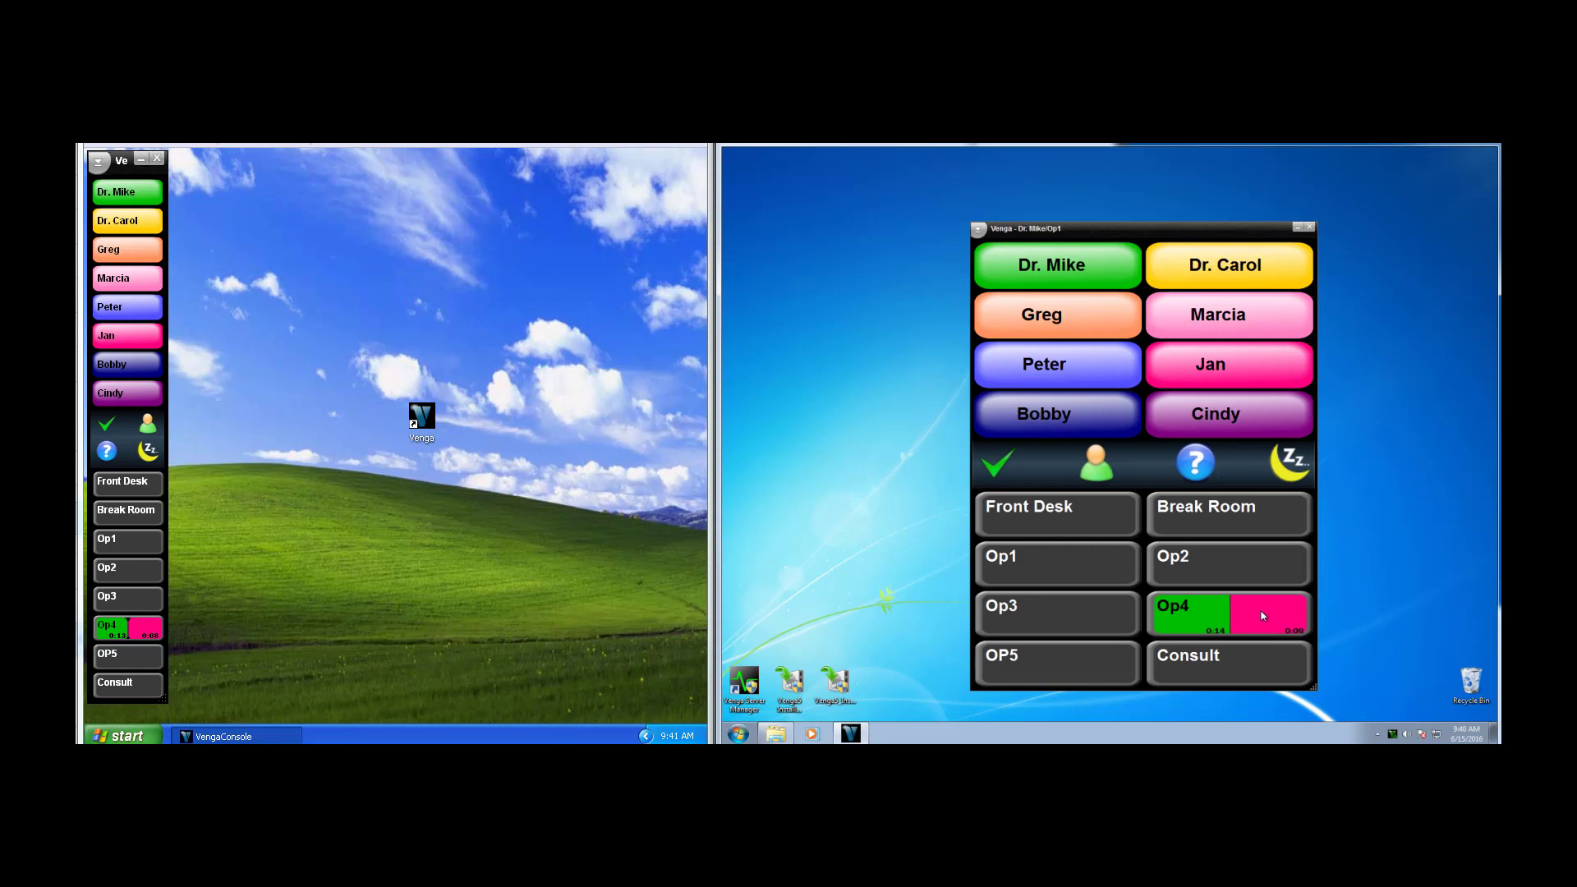
left_click(1263, 615)
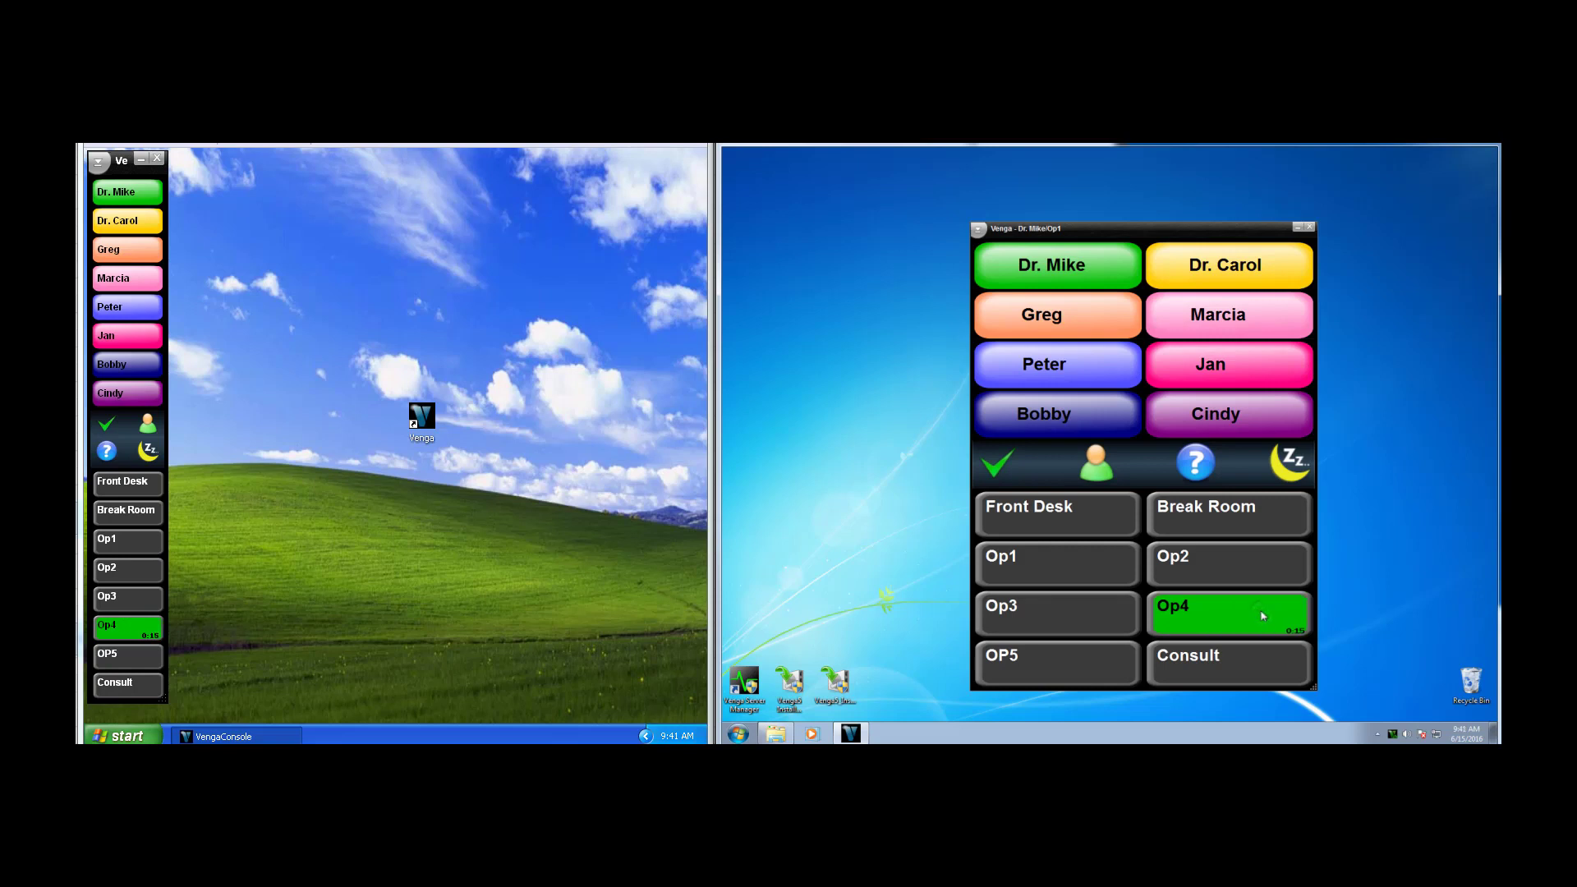
left_click(1263, 615)
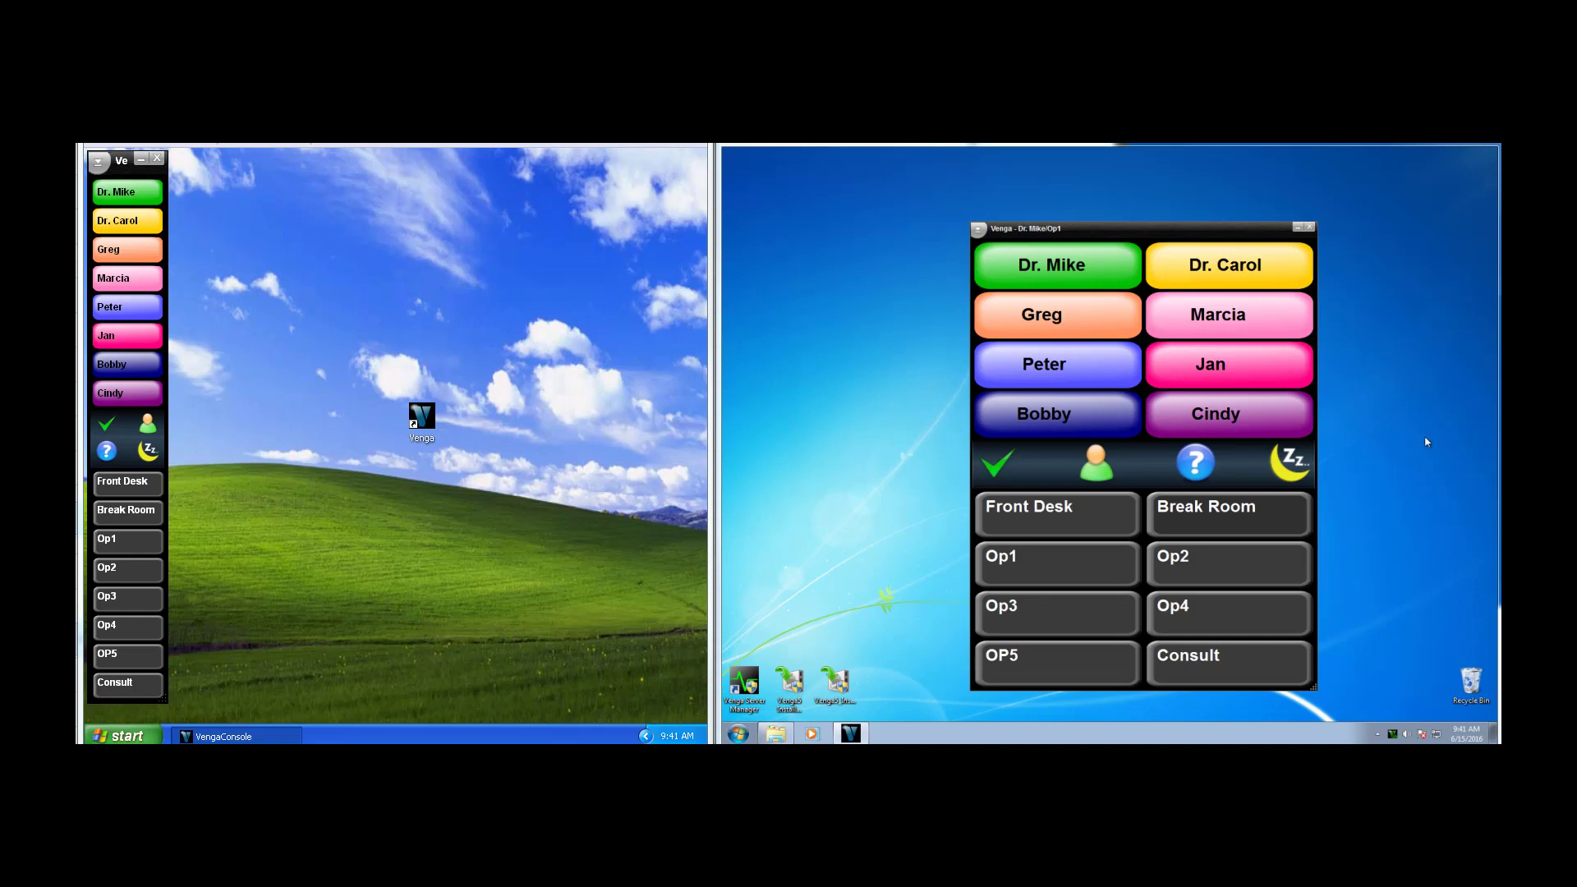
Step: Start a message from the Op1 station to the Op2 user chosen from the recipient list, and send a short greeting by name
left_click(977, 232)
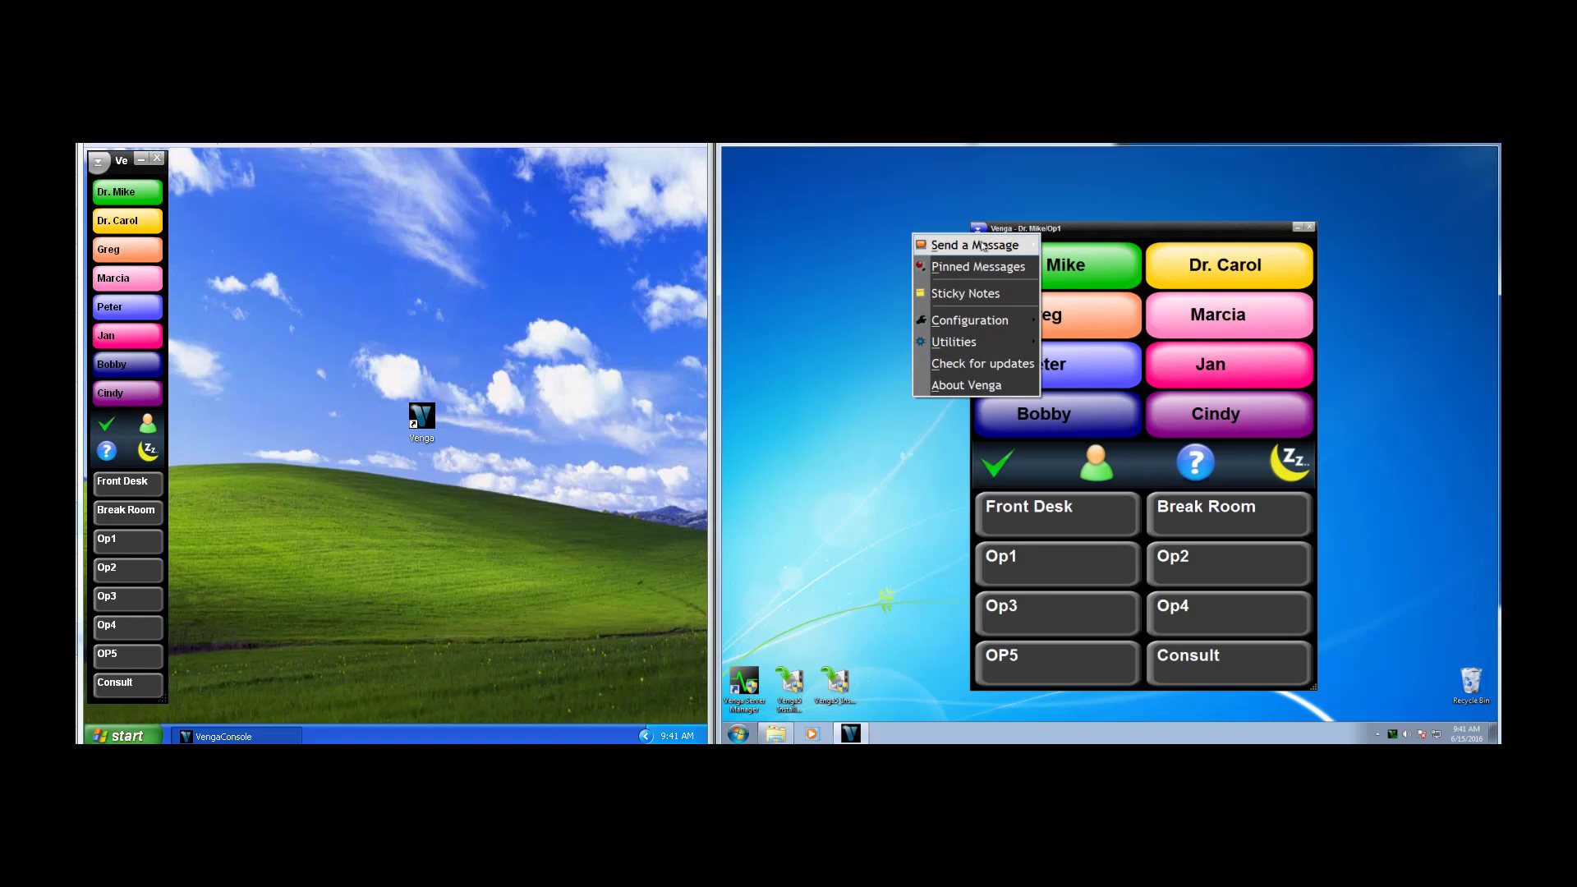
mouse_move(990, 246)
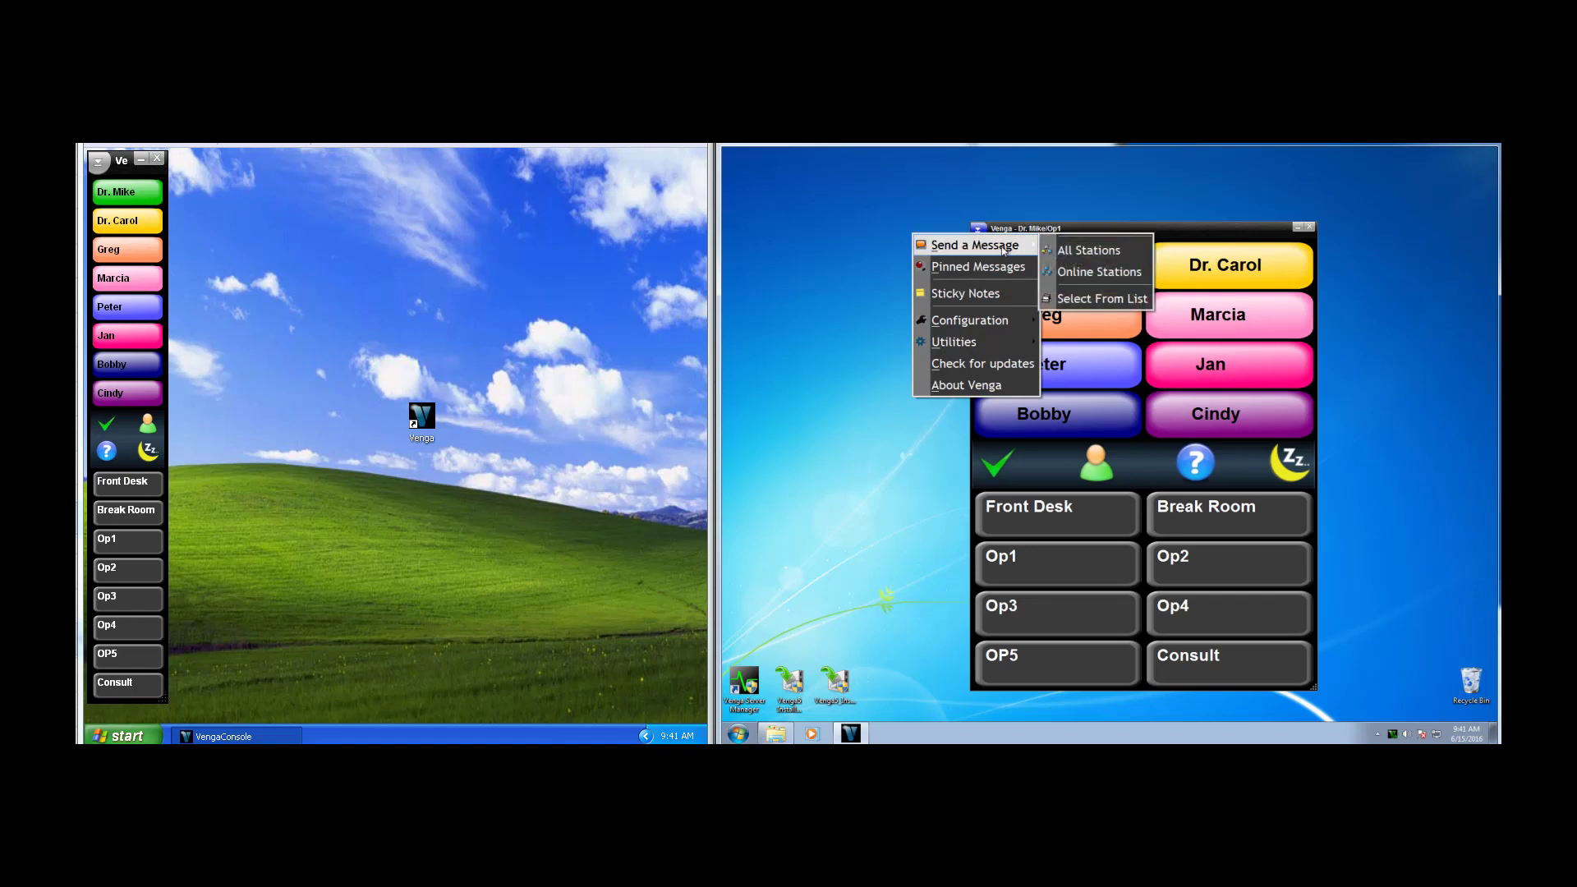
left_click(1137, 302)
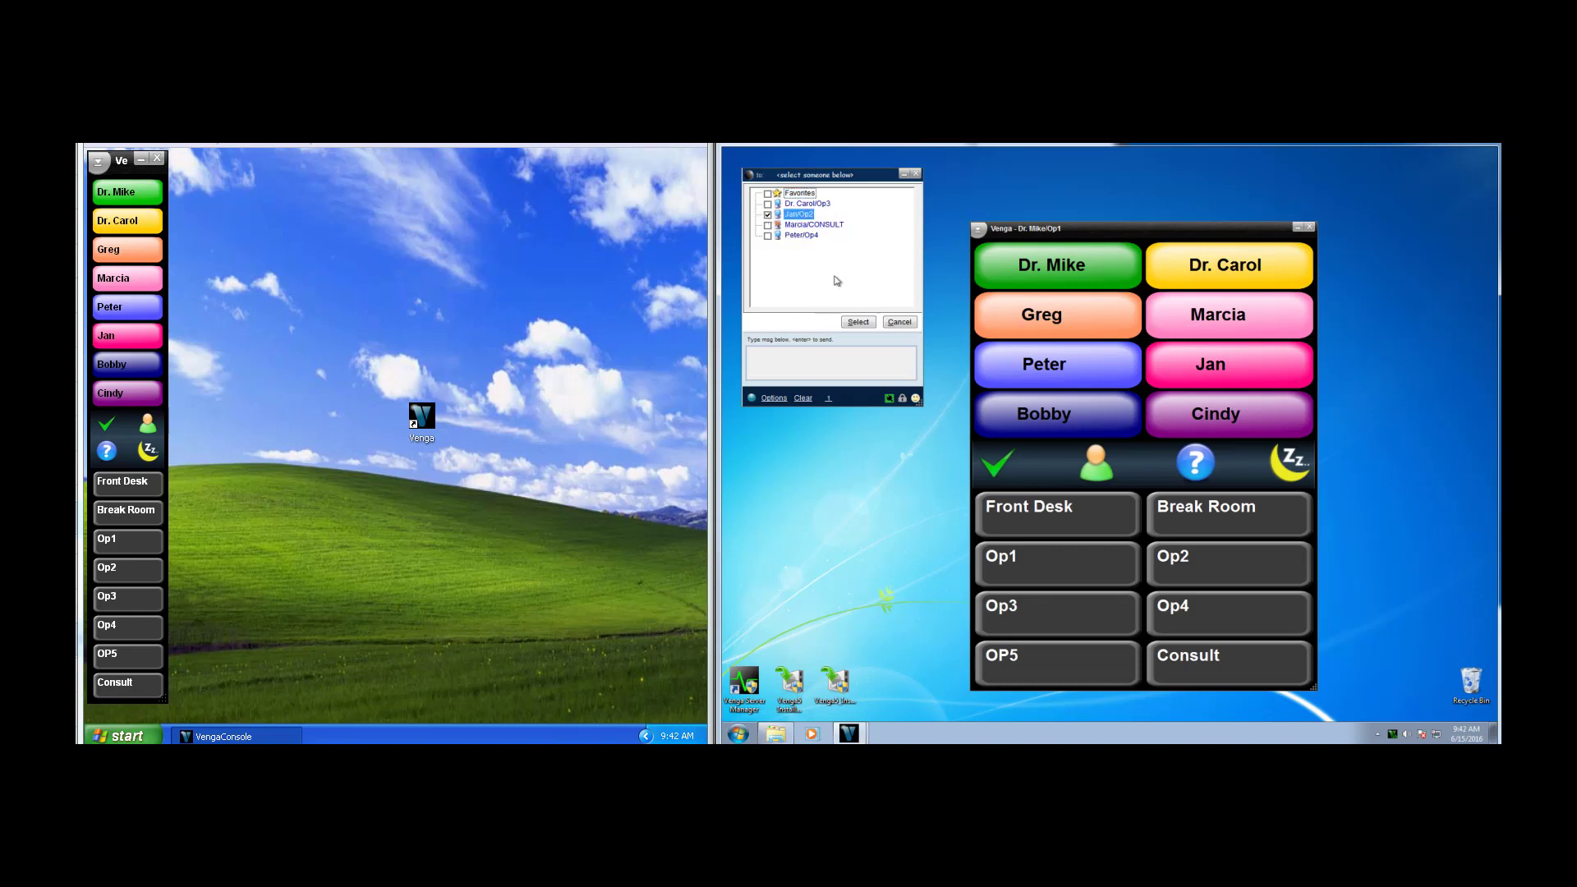
left_click(858, 322)
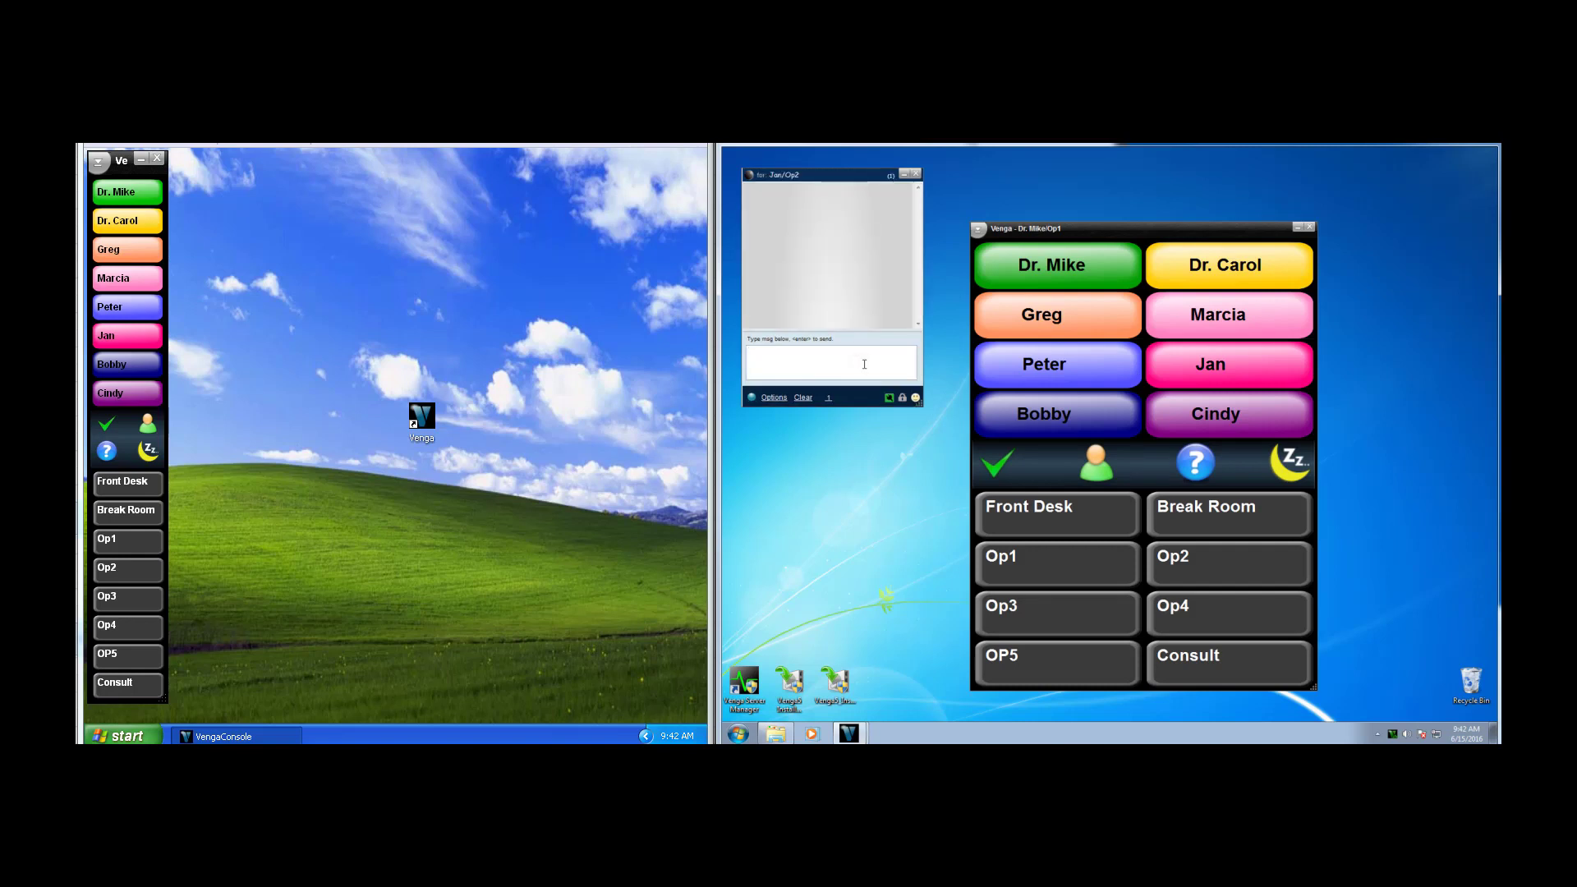
type("Hi Jan.")
key("Return")
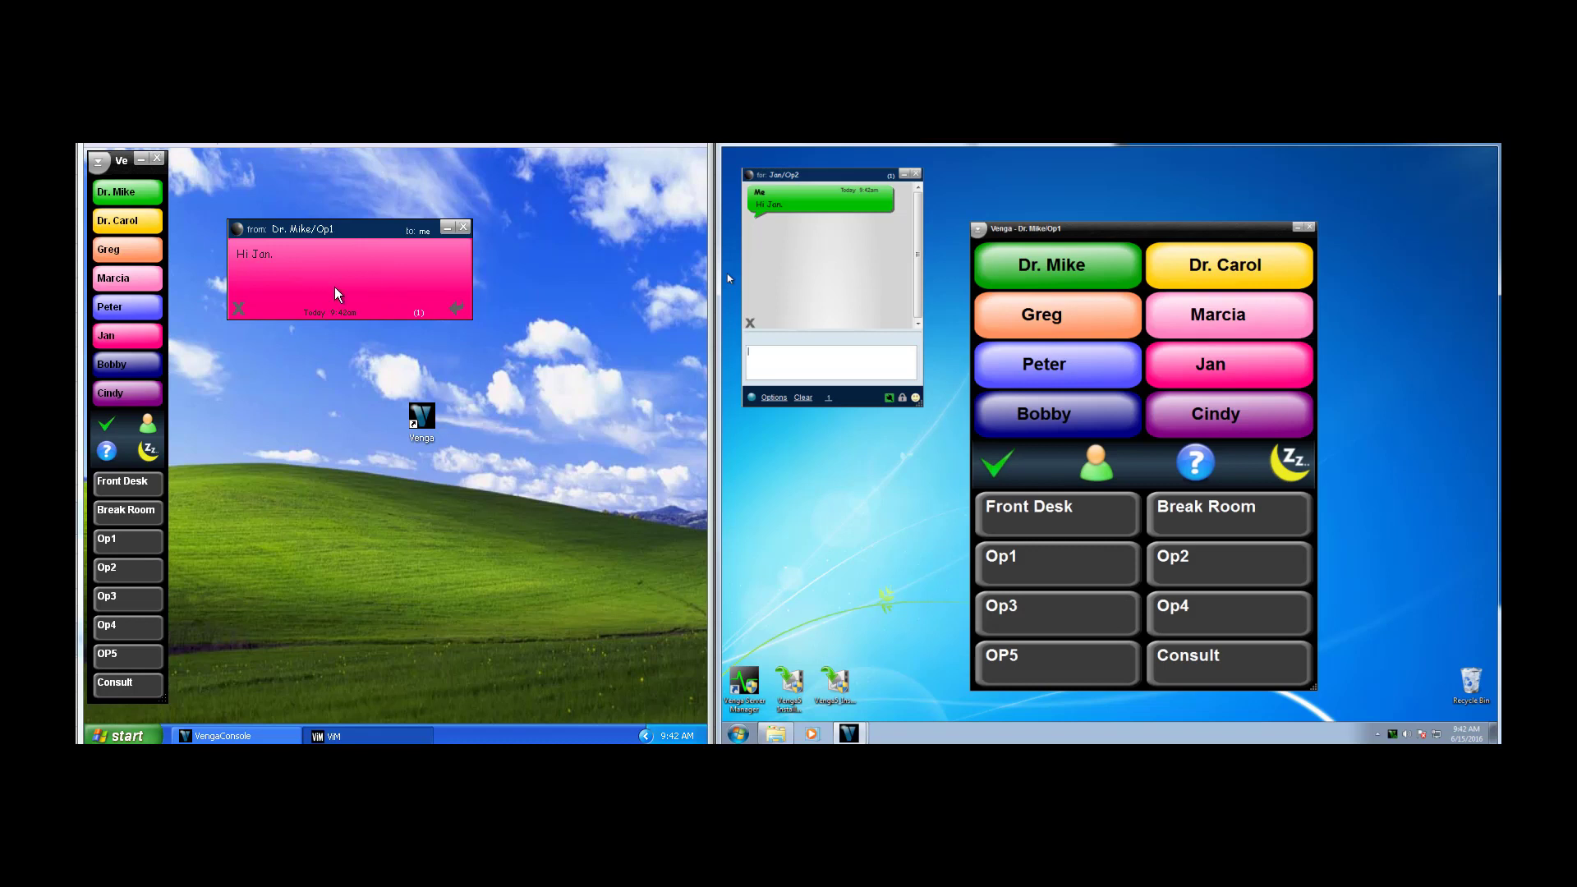
Step: Open the received message on the Op2 station for reply and answer "Yes, what is it?"
left_click(458, 310)
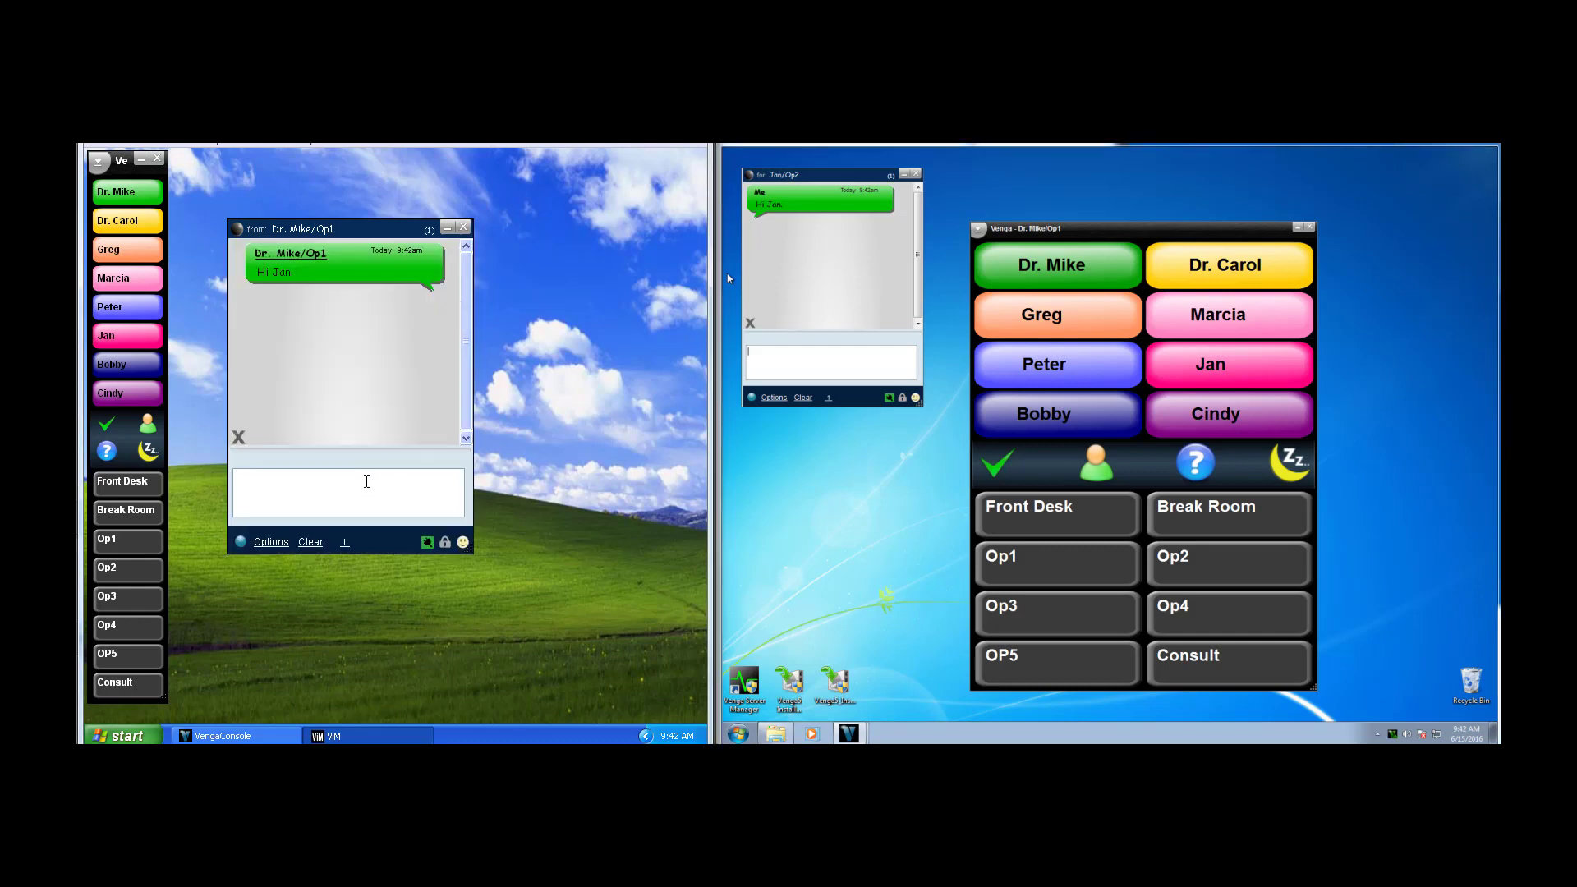
type("Yes, what is it?")
key("Return")
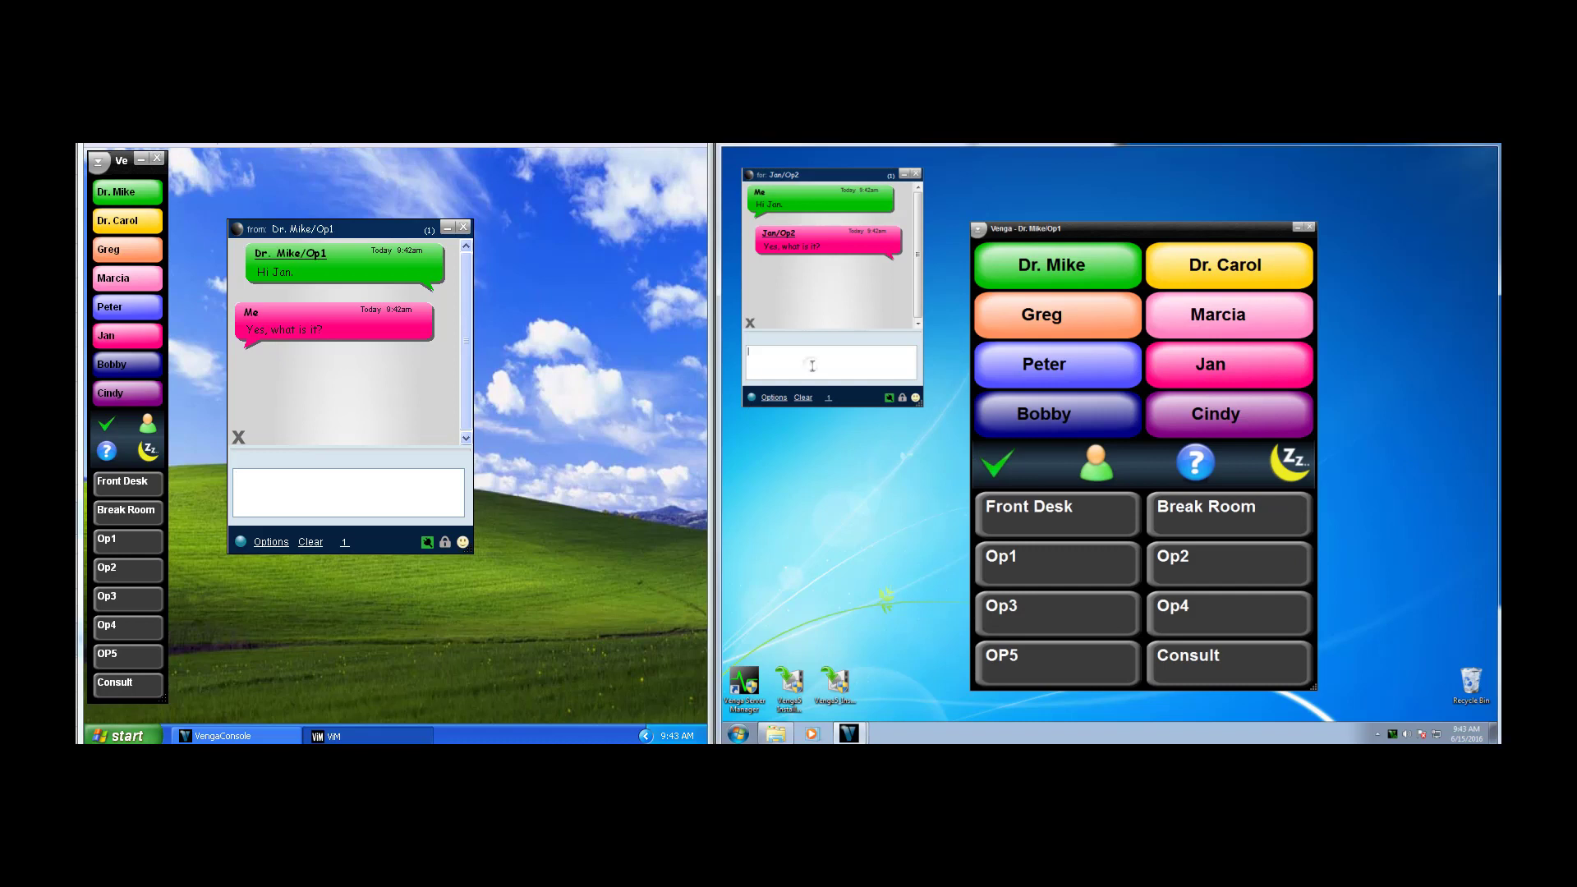
Step: Send "This is a test" back from the Op1 station and close the conversation
type("This is a test")
key("Return")
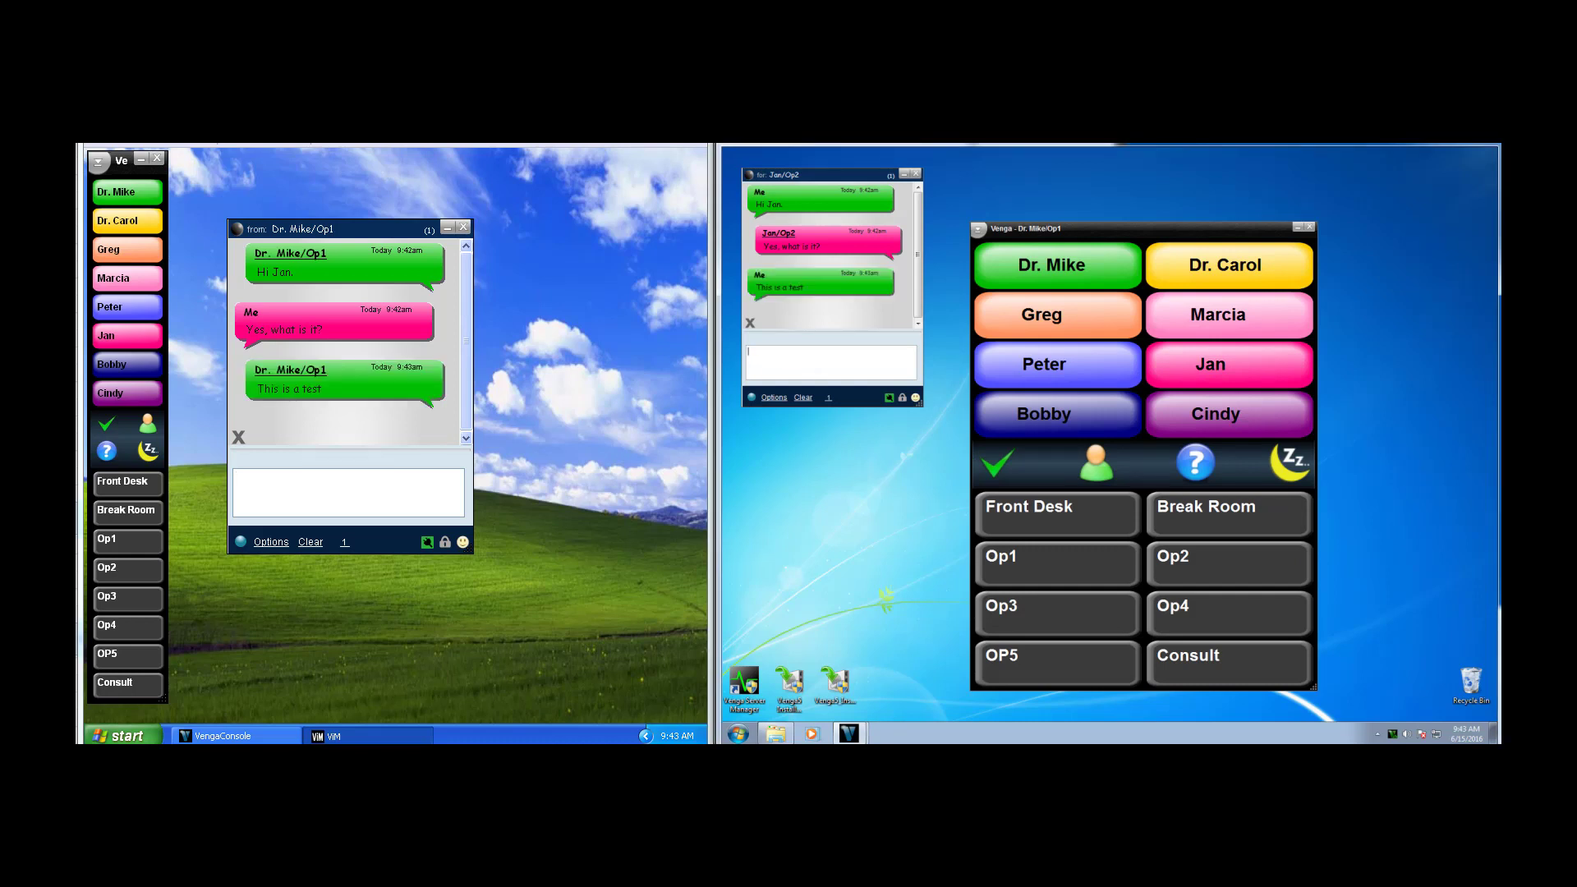
left_click(238, 437)
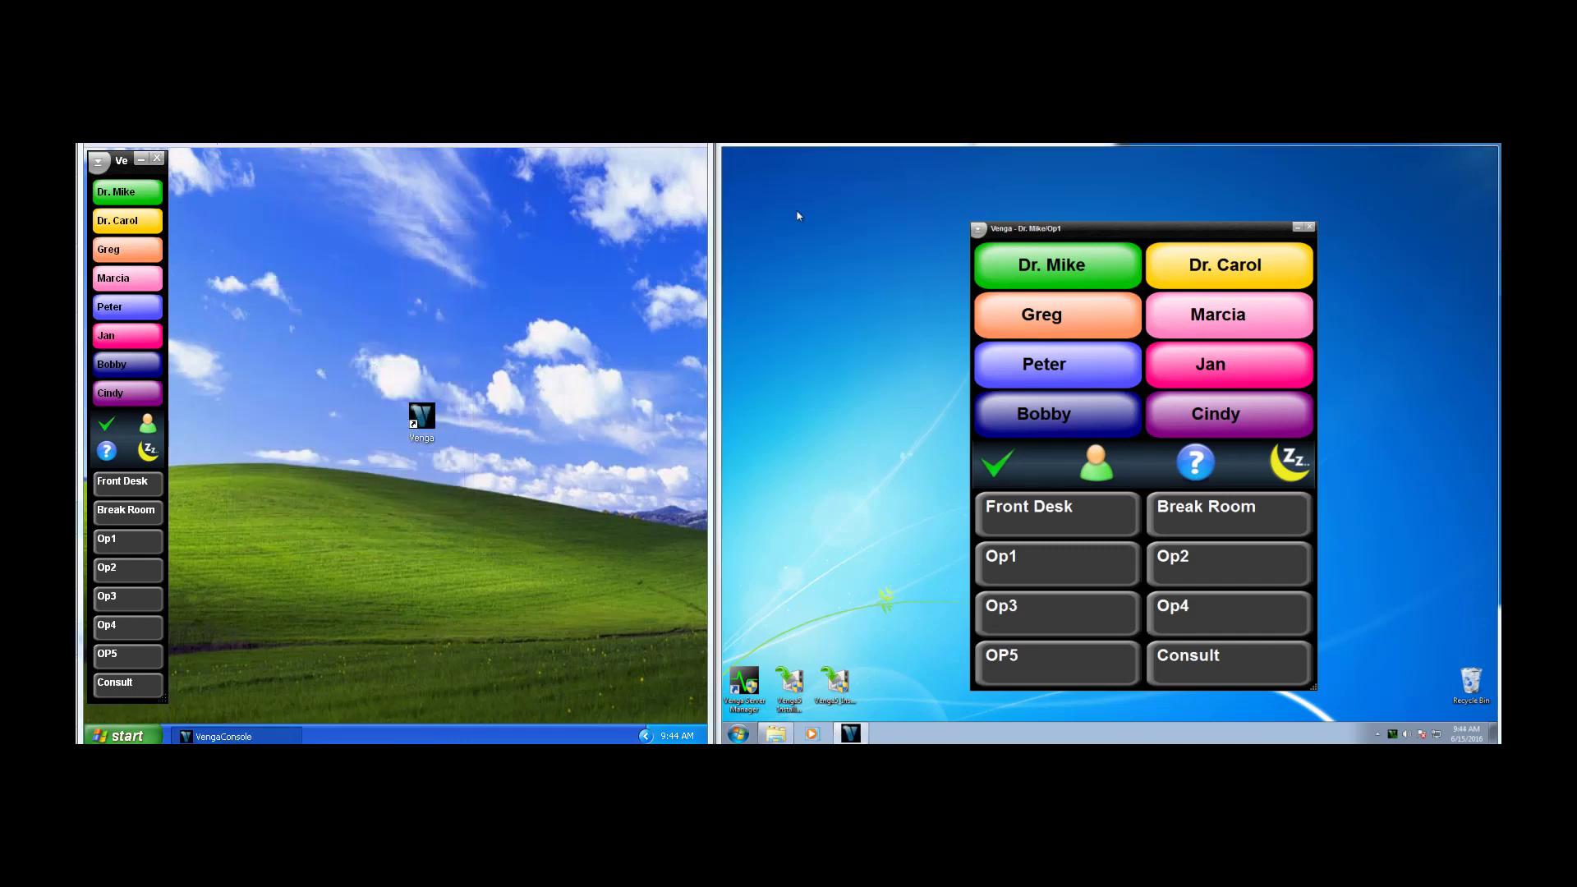